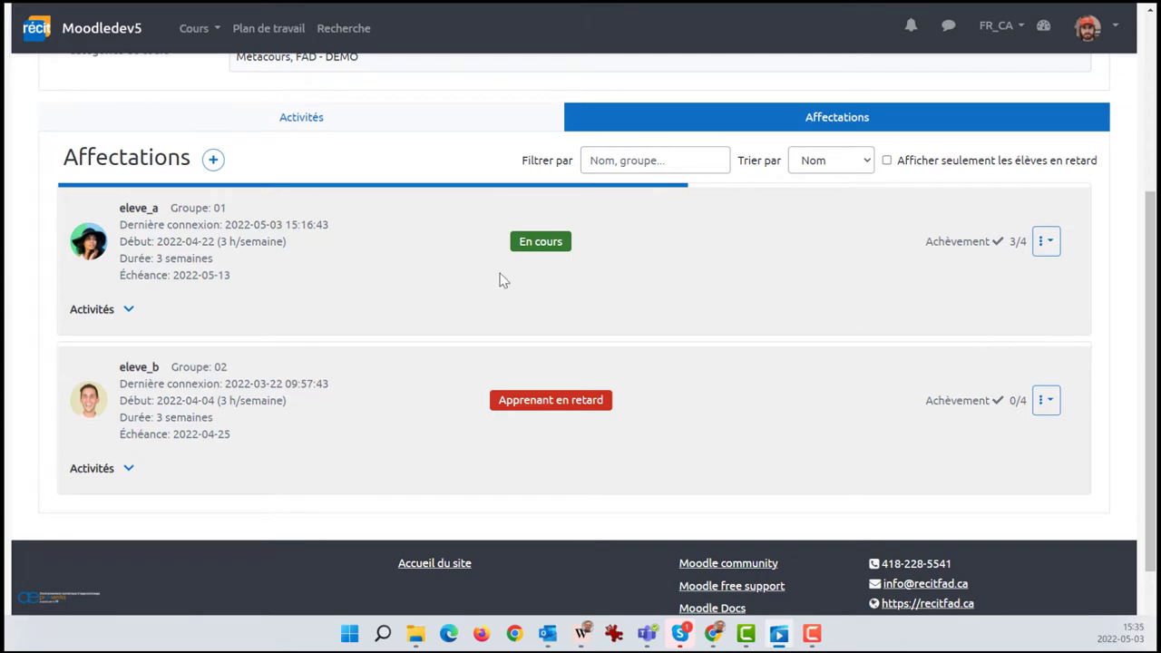
# Review the plan's activities and the activity selector opened for editing M1_Diagnostique, closing it without changes.
pyautogui.click(313, 125)
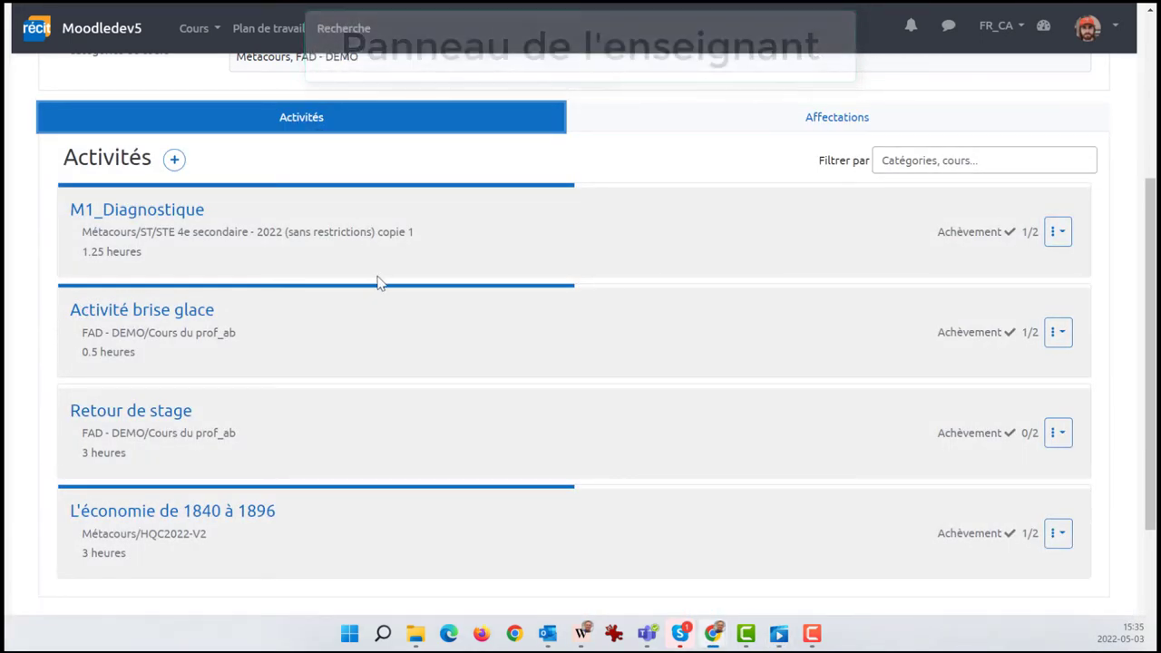
pyautogui.click(1061, 234)
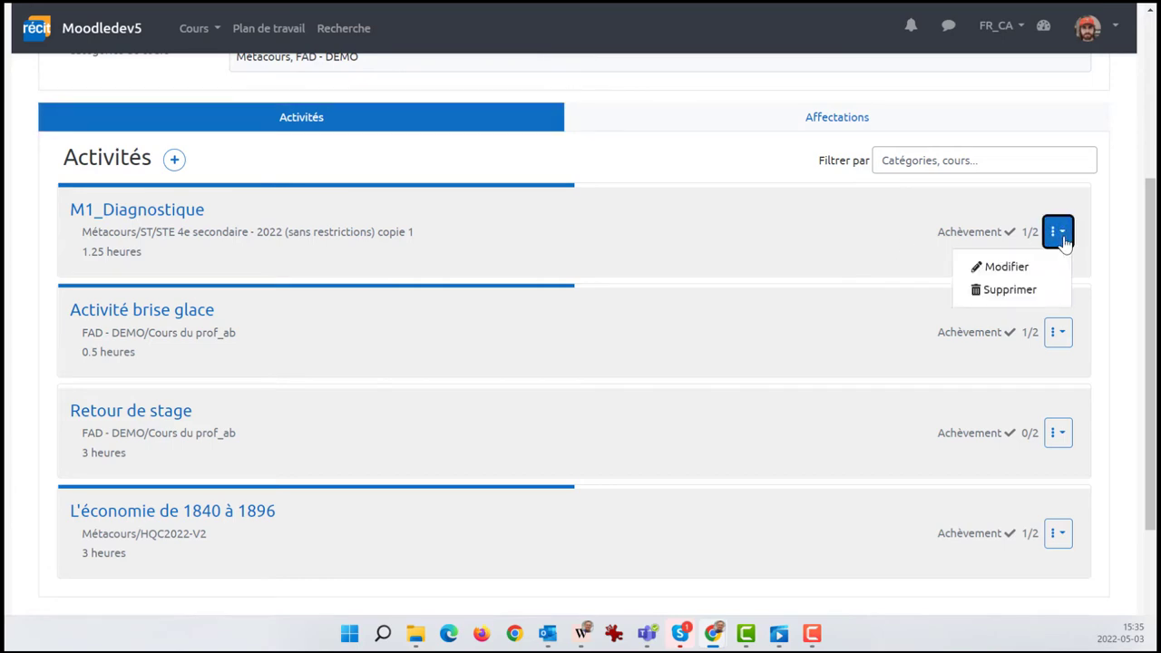
pyautogui.click(1023, 267)
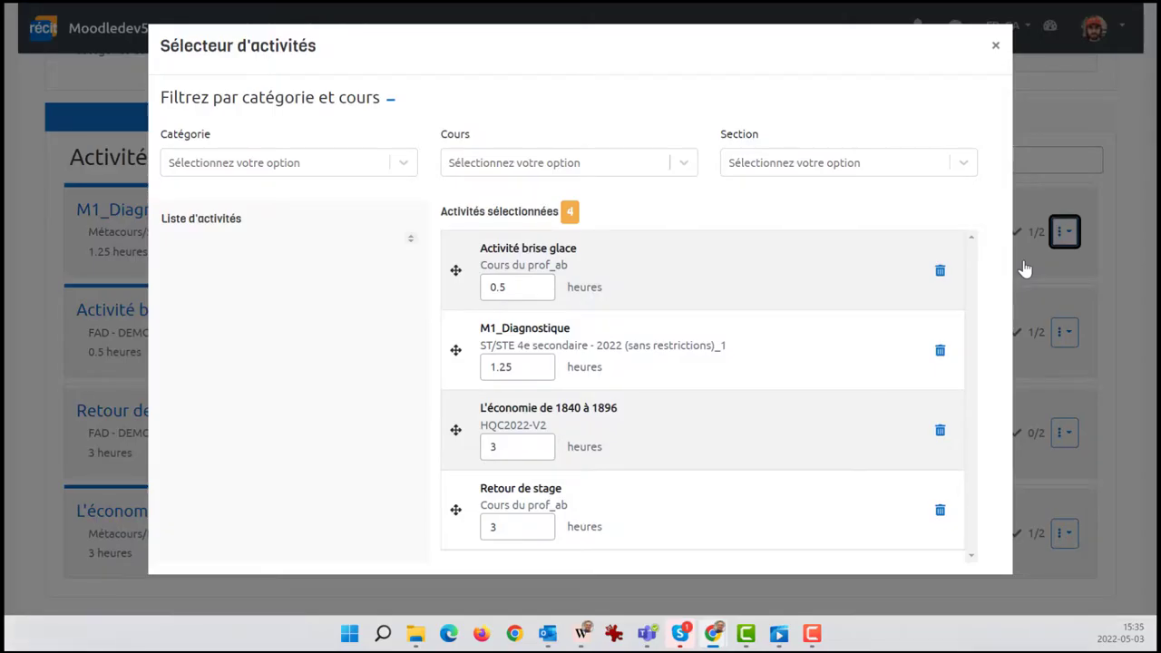
pyautogui.click(995, 46)
# Examine the start date, weekly pace, duration and due date in the assignments of both students.
pyautogui.click(823, 123)
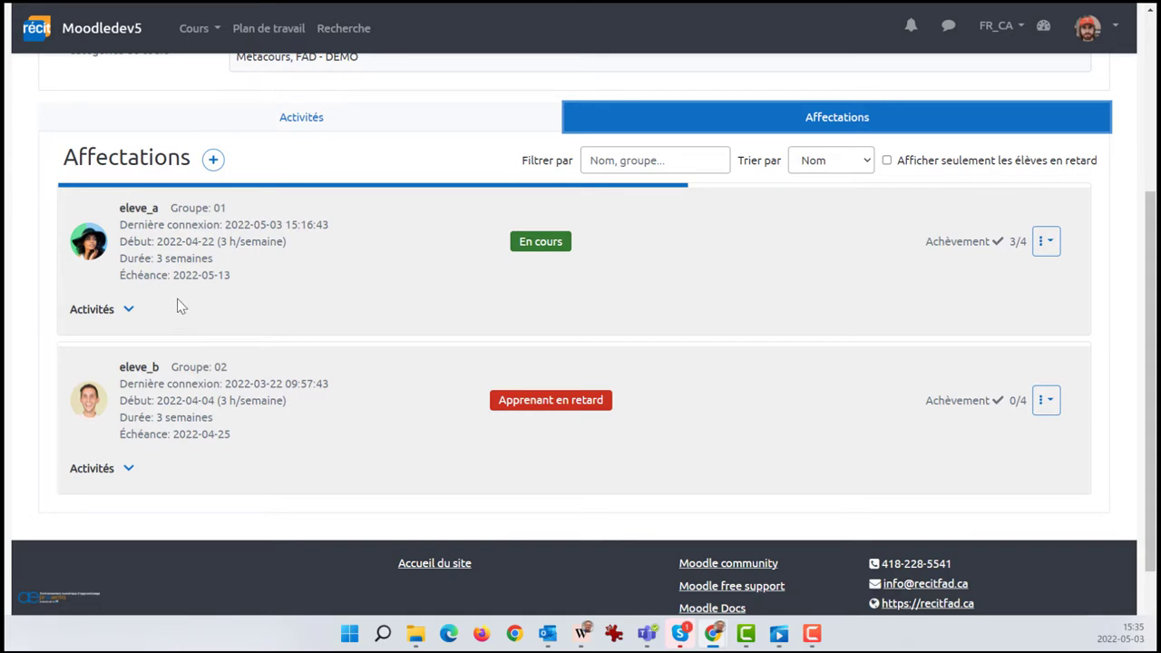
pyautogui.moveTo(230, 280); pyautogui.dragTo(120, 281)
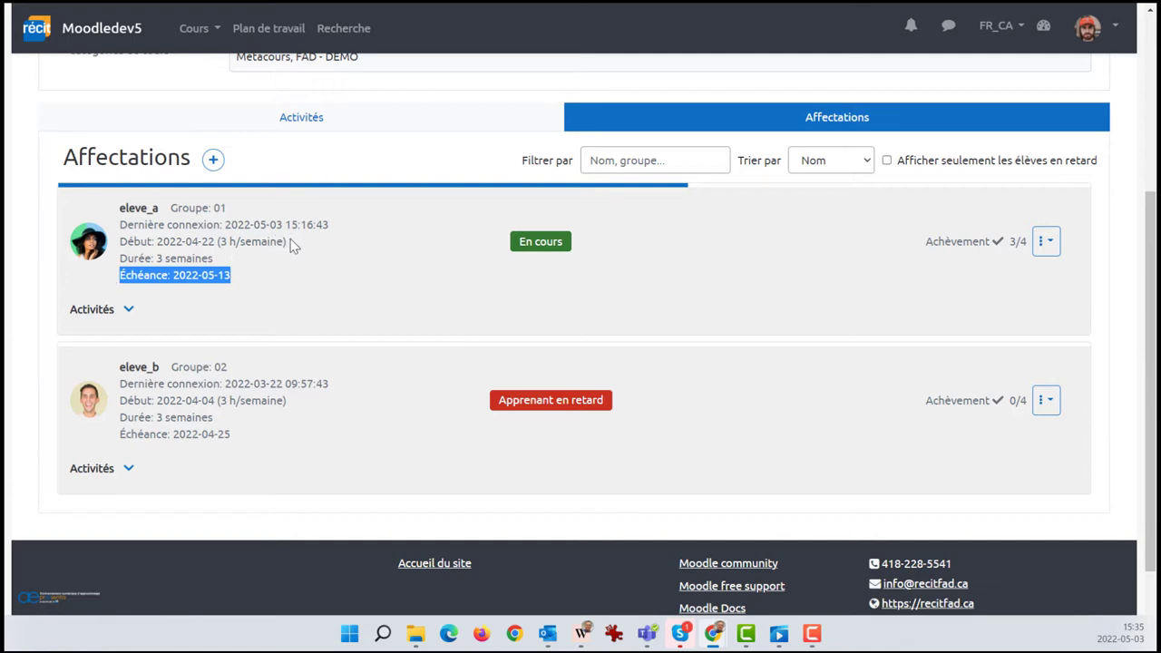
pyautogui.moveTo(216, 262); pyautogui.dragTo(122, 238)
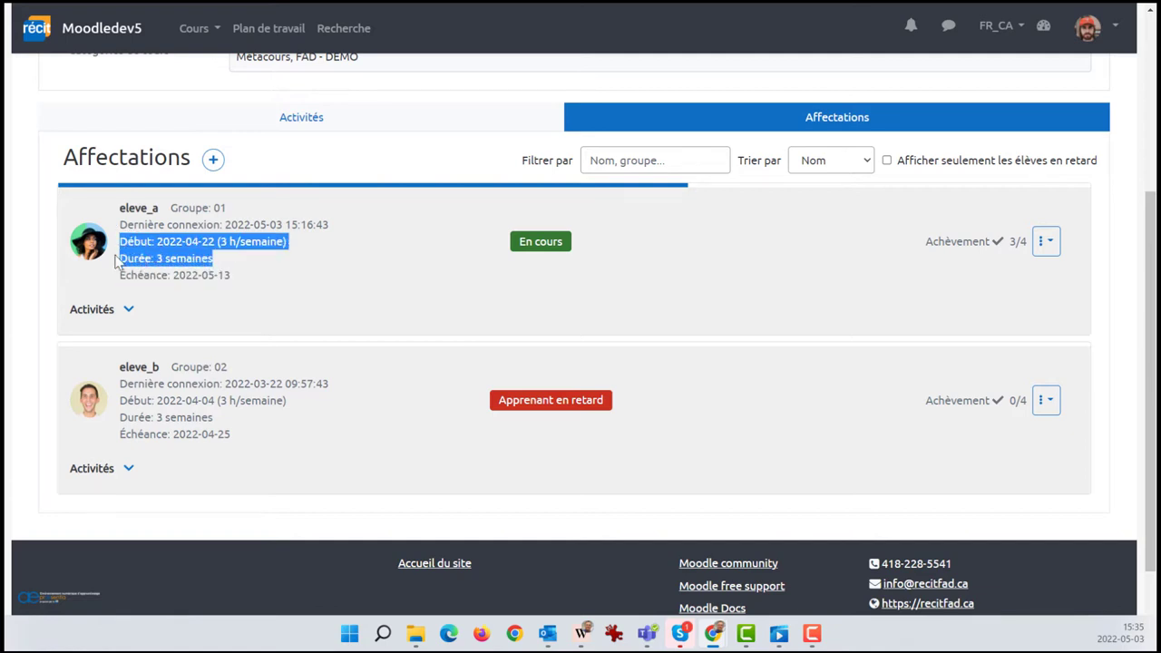
pyautogui.click(224, 423)
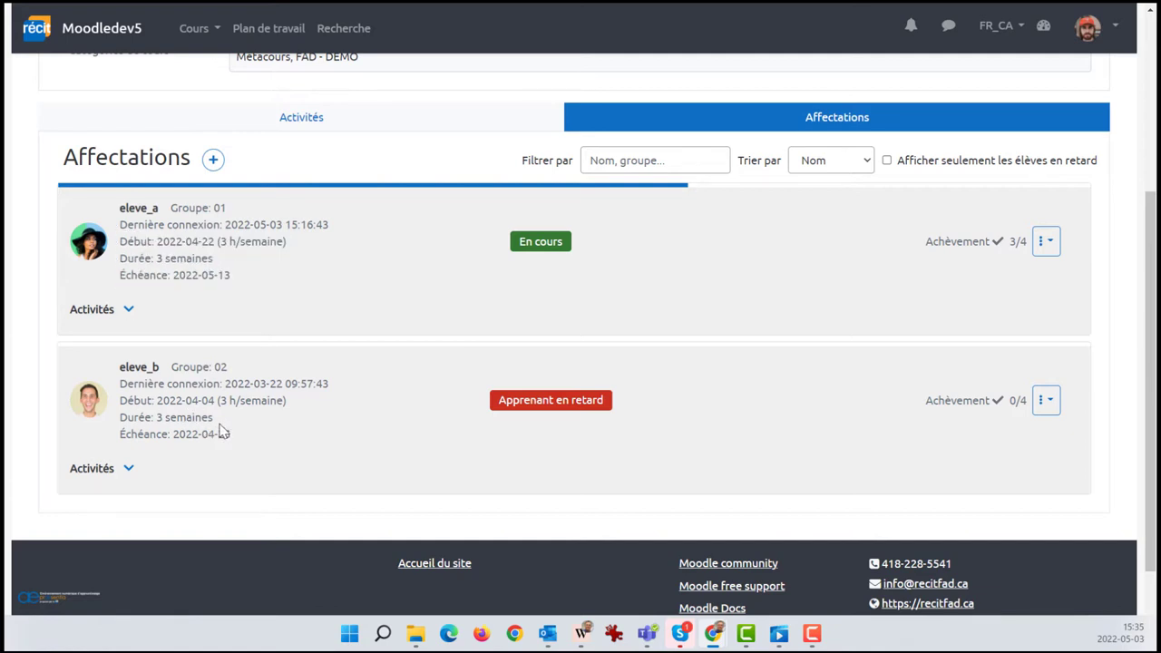
pyautogui.moveTo(219, 428); pyautogui.dragTo(119, 406)
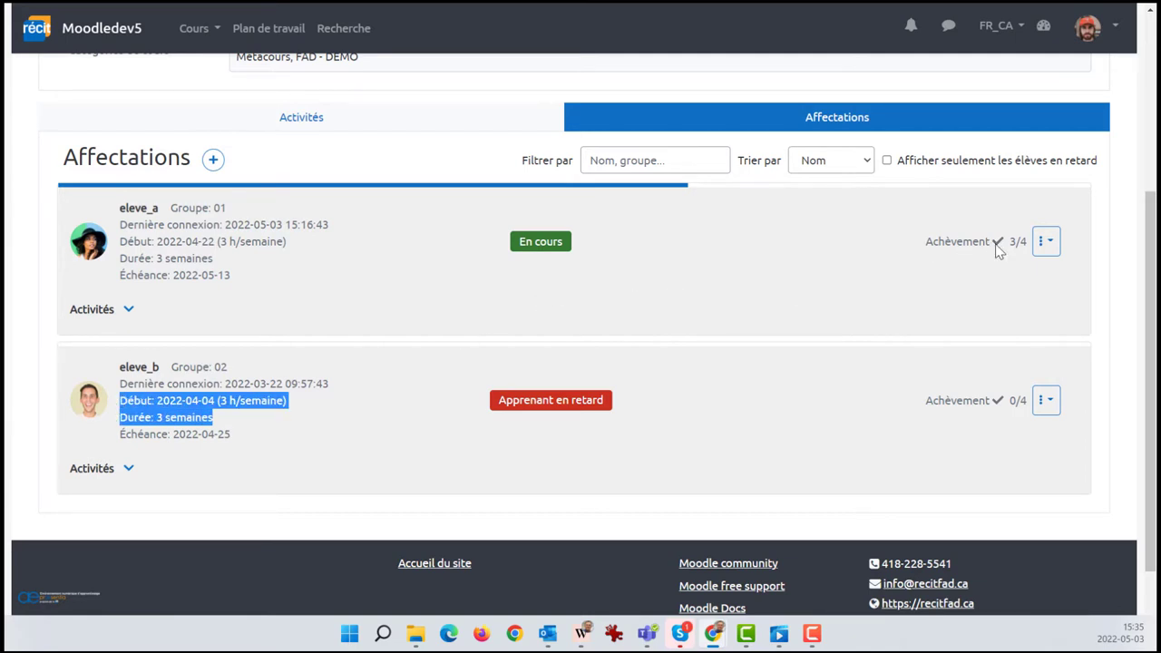
# View the editable assignment settings of the student in group 01 and cancel without changes.
pyautogui.click(1045, 241)
pyautogui.click(1029, 276)
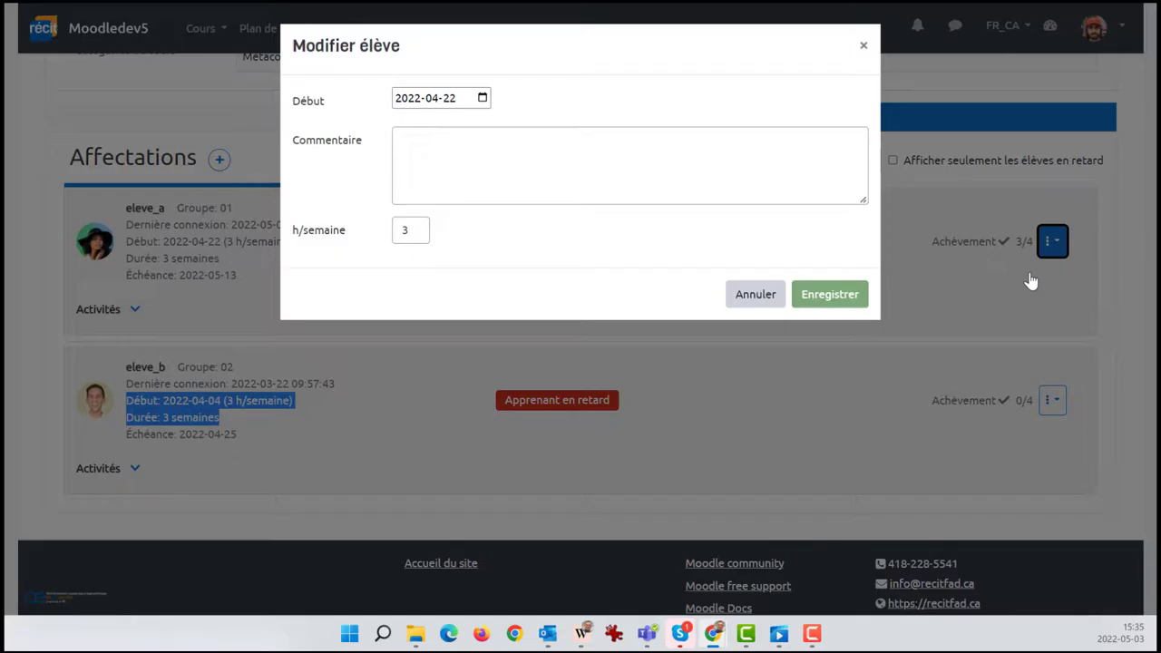
pyautogui.click(752, 299)
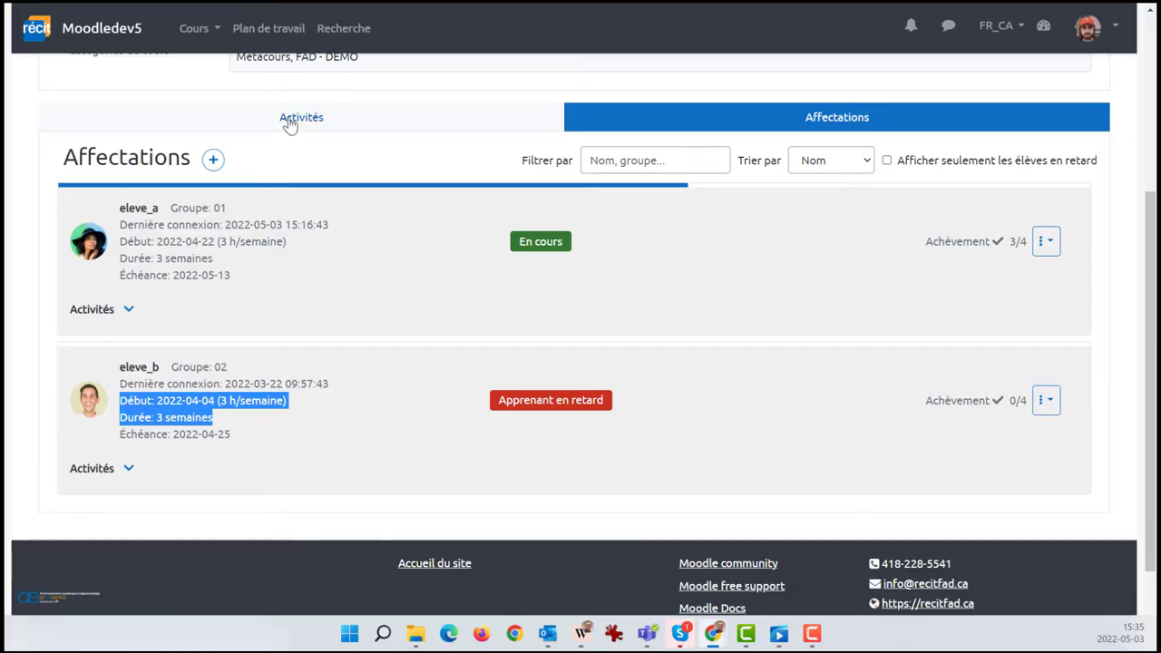
# Expand the activities of the student in group 01, review their completion status and collapse them again.
pyautogui.click(127, 311)
pyautogui.scroll(-1, 247, 340)
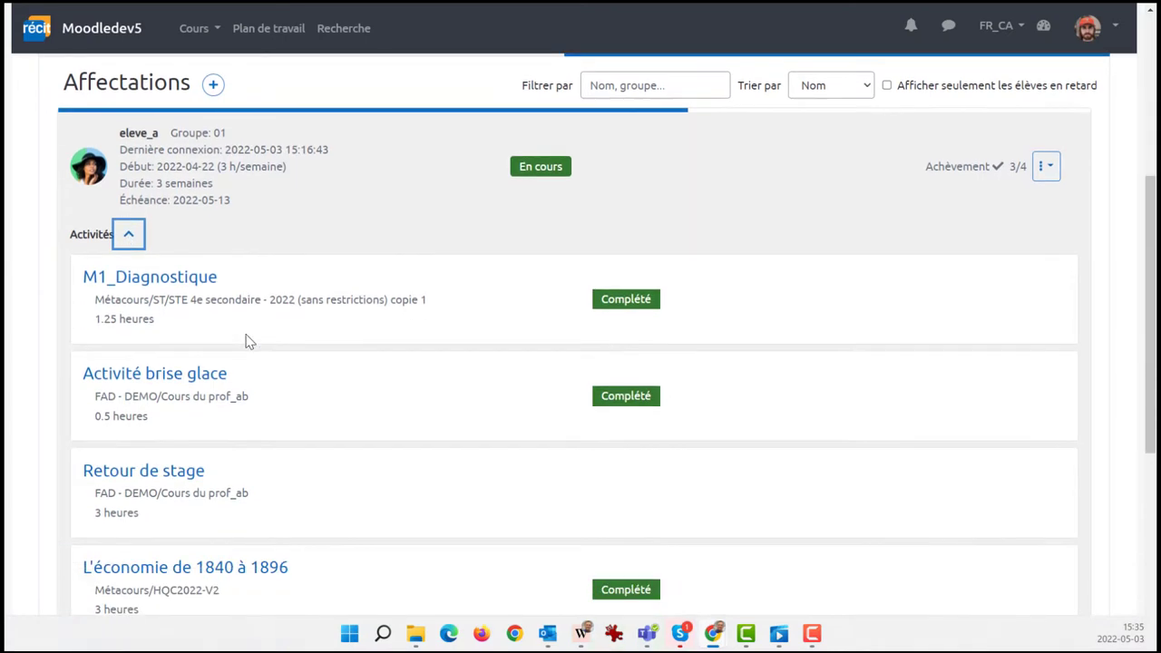
pyautogui.scroll(-1, 247, 340)
pyautogui.scroll(1, 248, 341)
pyautogui.click(128, 235)
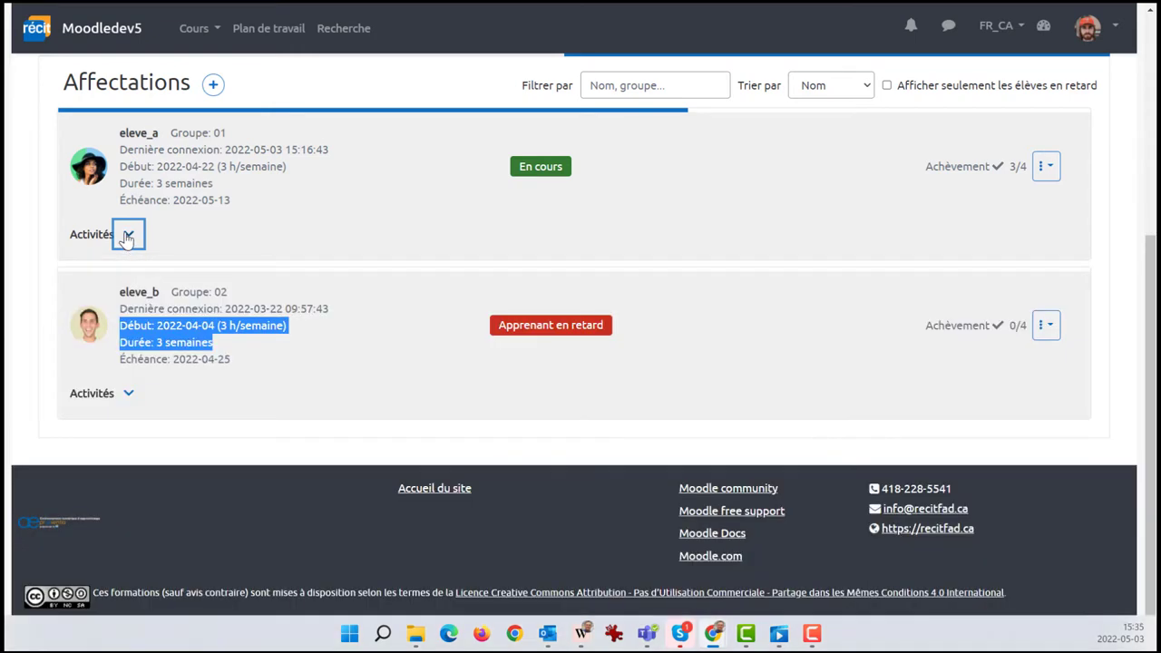
pyautogui.scroll(1, 127, 239)
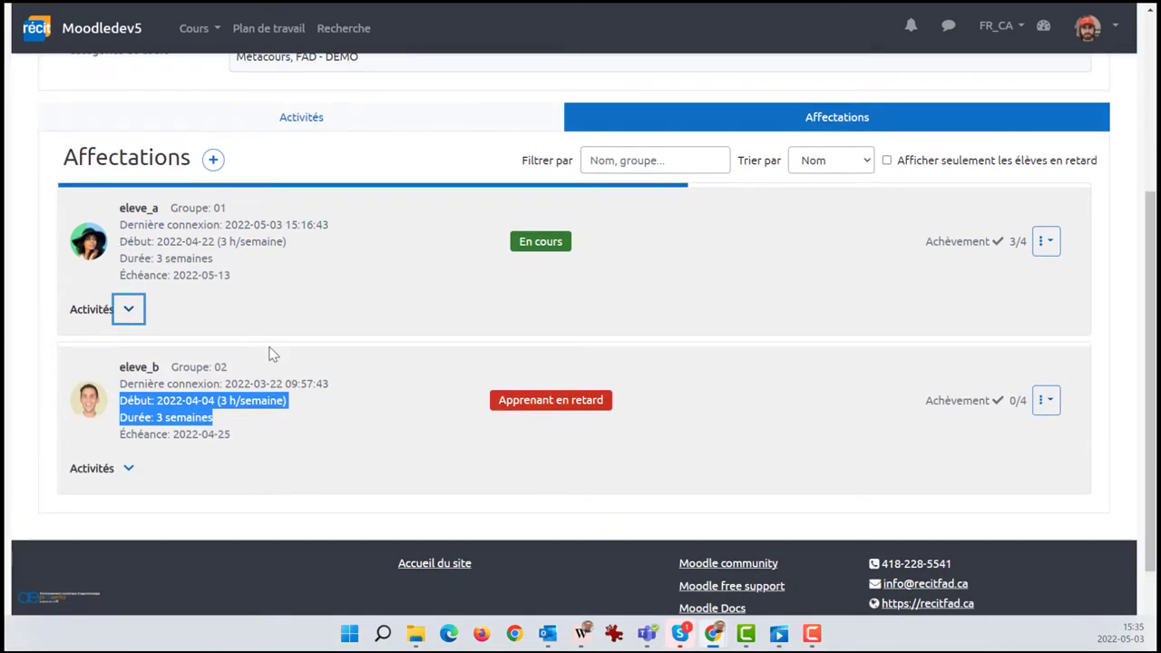
pyautogui.click(327, 318)
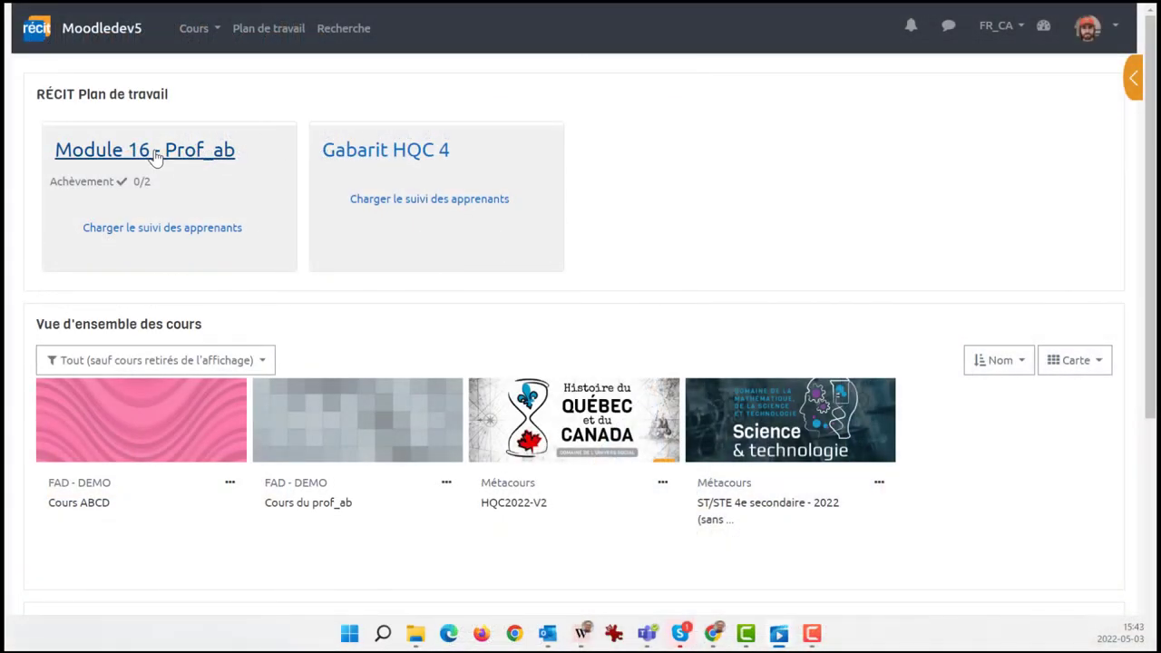
# Go through Module 16 - Prof_ab to the work plans list and create a new work plan named "Exemple".
pyautogui.click(156, 157)
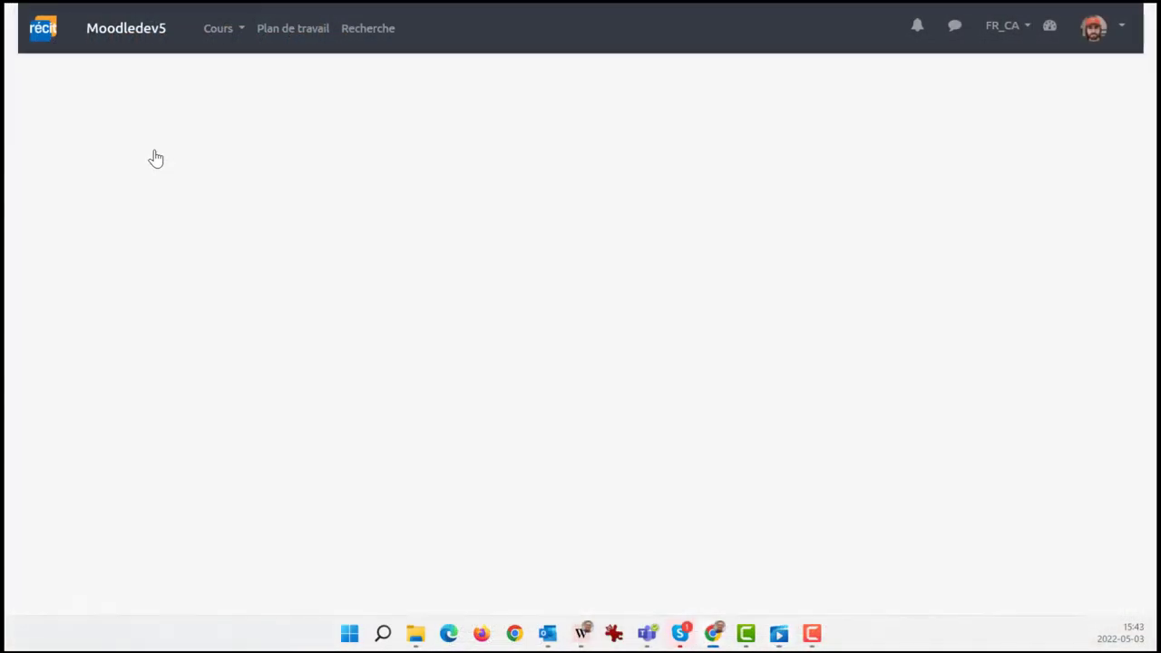
pyautogui.click(50, 106)
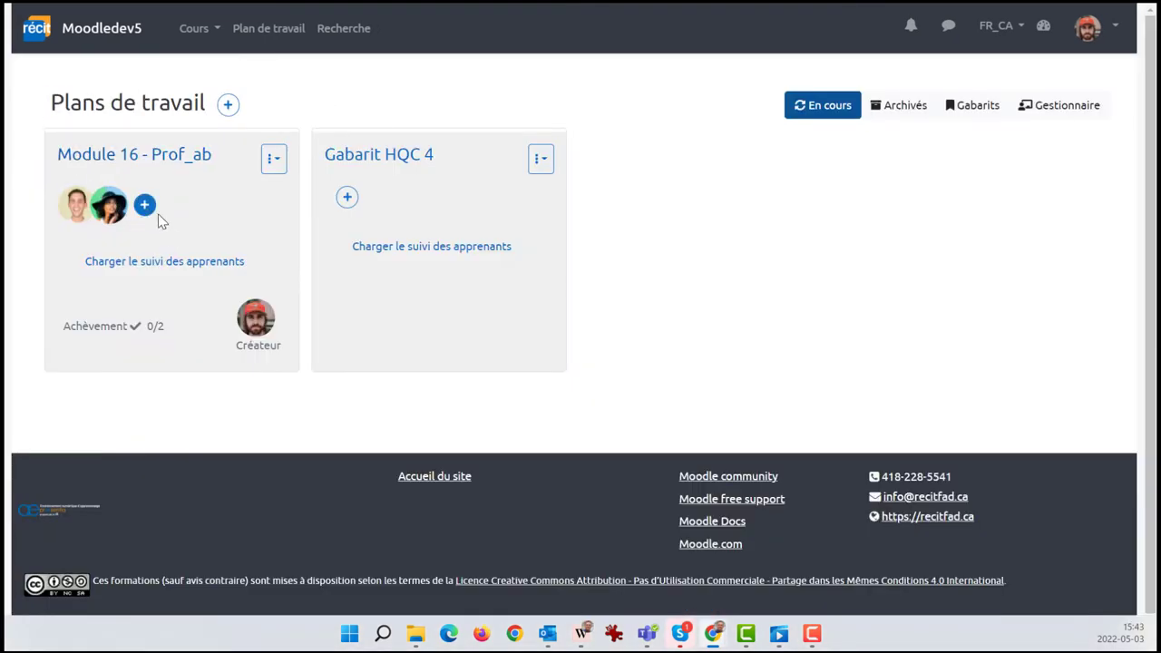
pyautogui.click(227, 105)
pyautogui.click(356, 101)
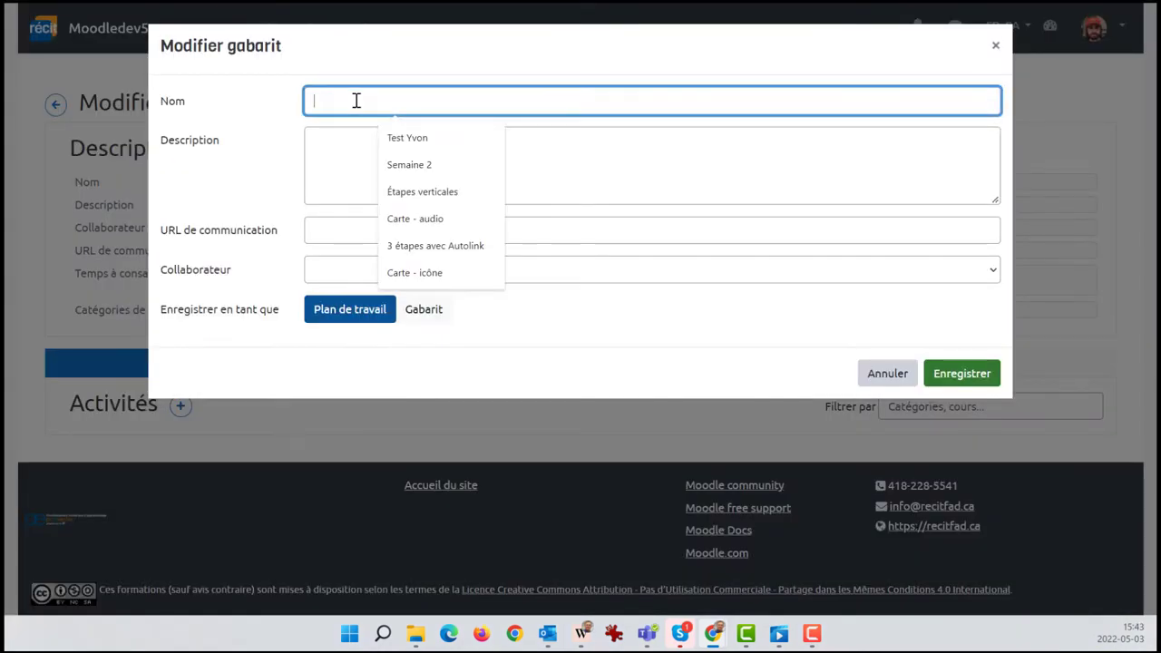
pyautogui.write('Exemple')
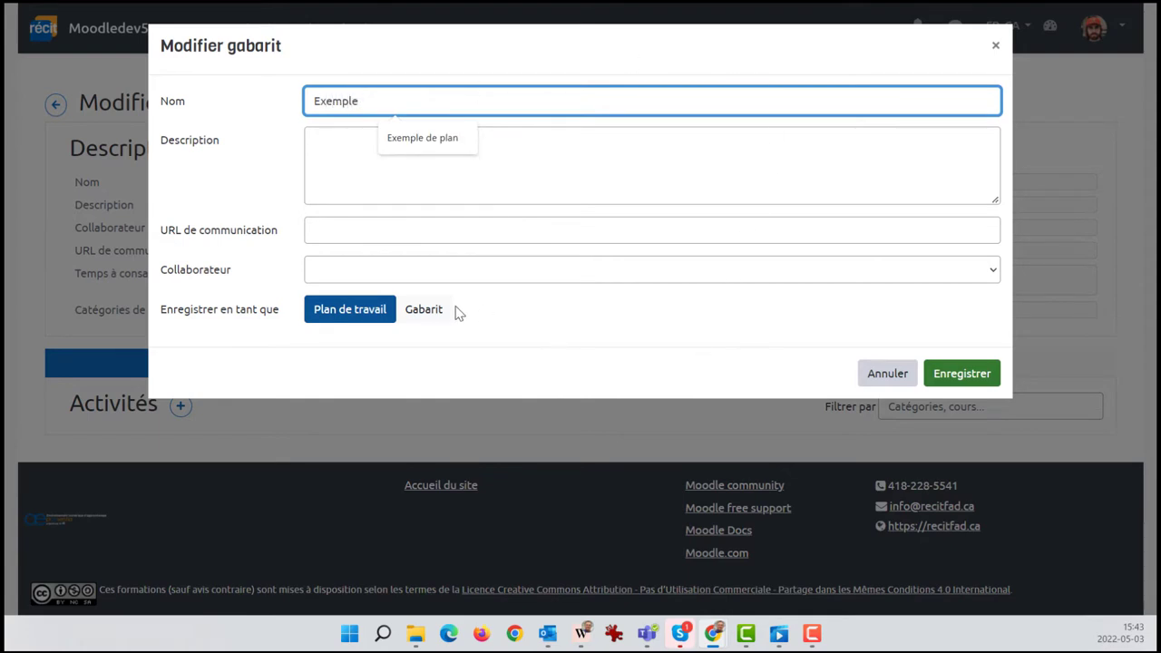
pyautogui.click(943, 370)
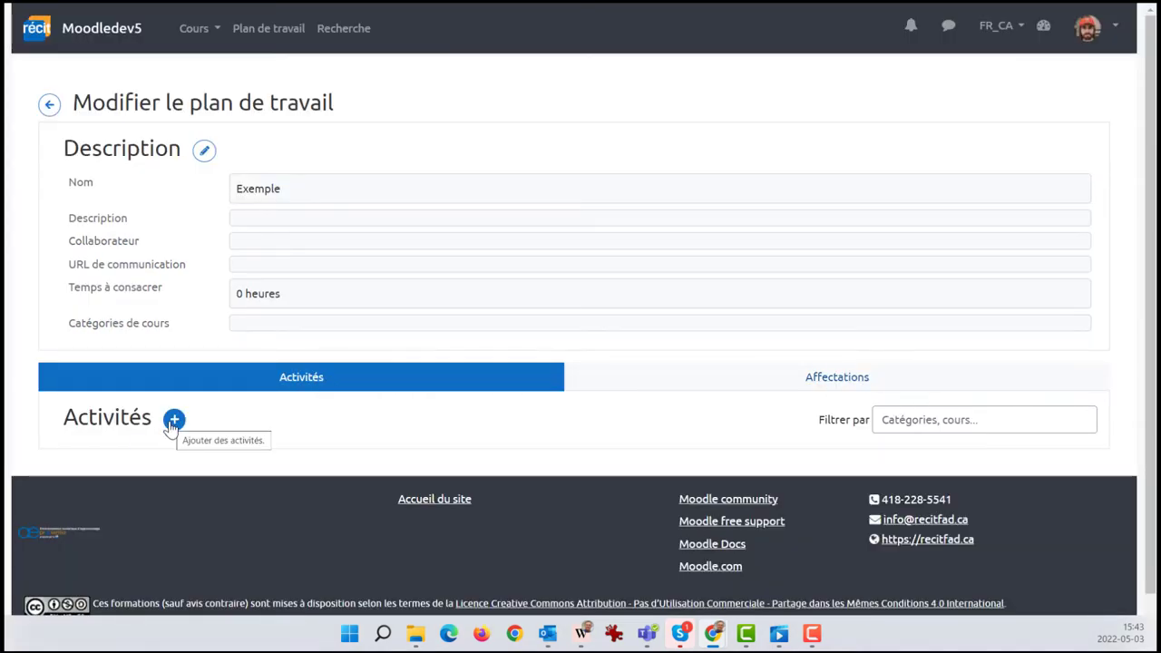
# Filter the new plan's activity selector by category FAD - DEMO, course Cours du prof_ab and Section 9.
pyautogui.click(171, 424)
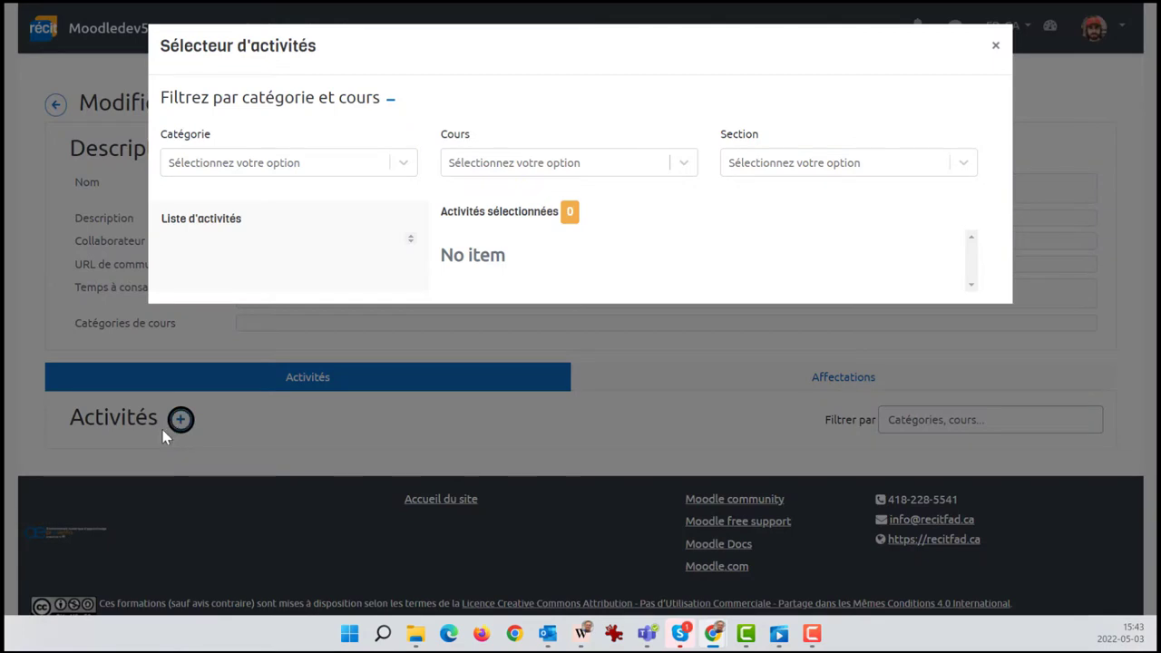
pyautogui.click(241, 163)
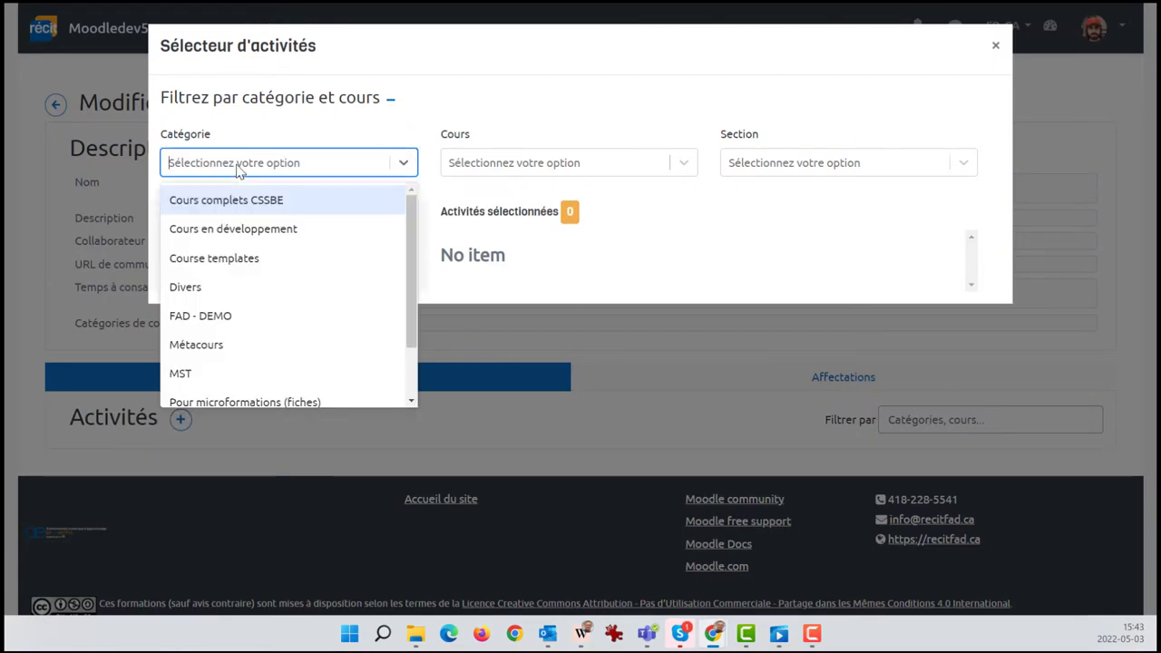
pyautogui.click(181, 314)
pyautogui.click(490, 165)
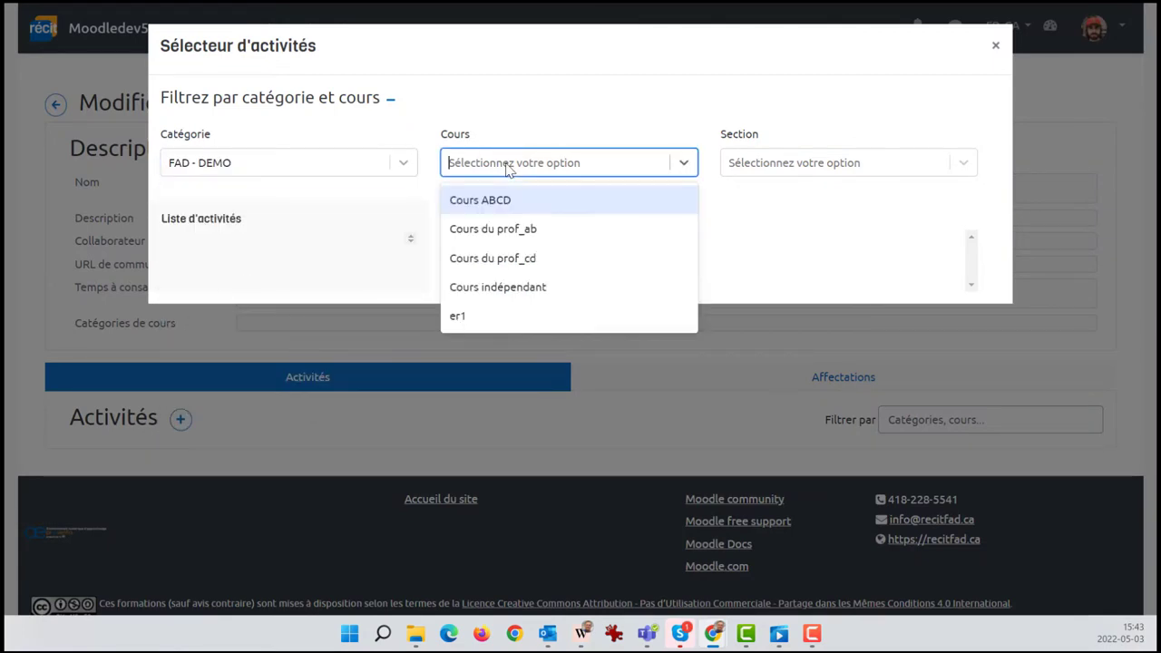
pyautogui.click(530, 234)
pyautogui.click(790, 162)
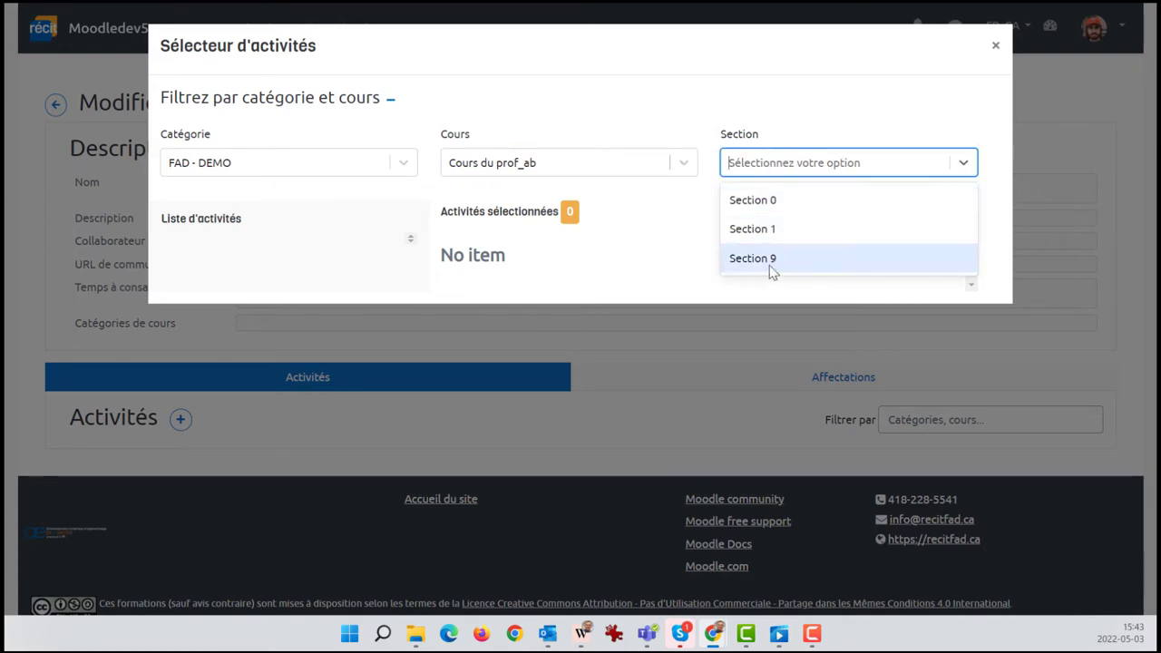
pyautogui.click(773, 260)
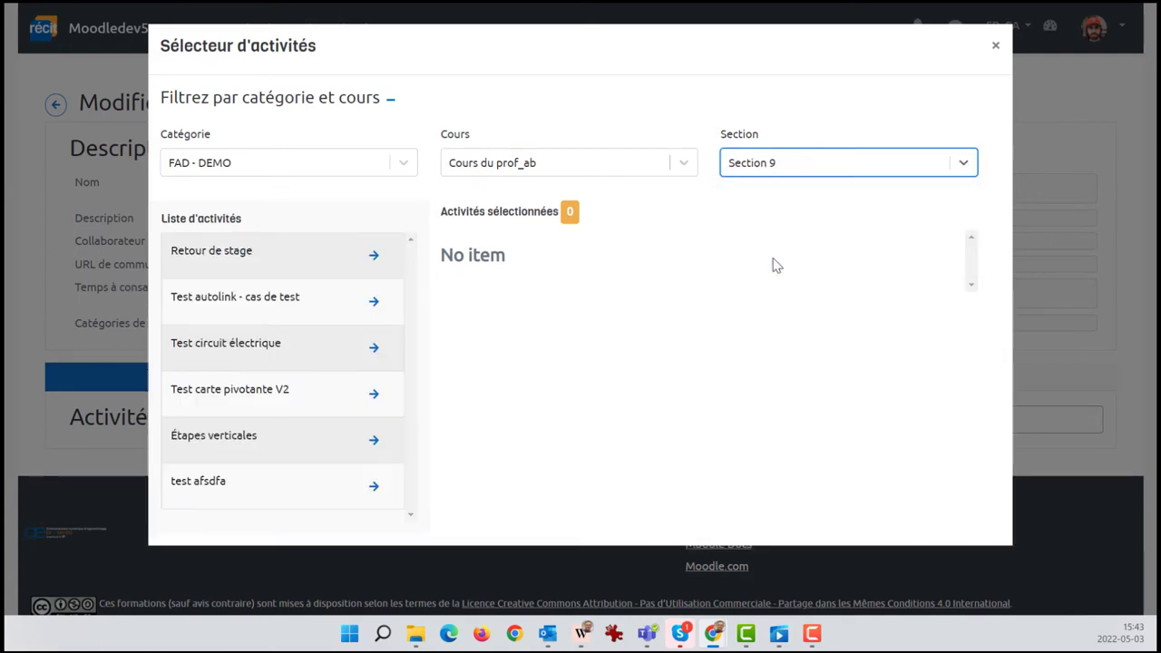
# Add the activities Retour de stage and Test circuit électrique to the plan, with durations of 1 and 2 hours.
pyautogui.click(377, 261)
pyautogui.click(374, 301)
pyautogui.click(524, 289)
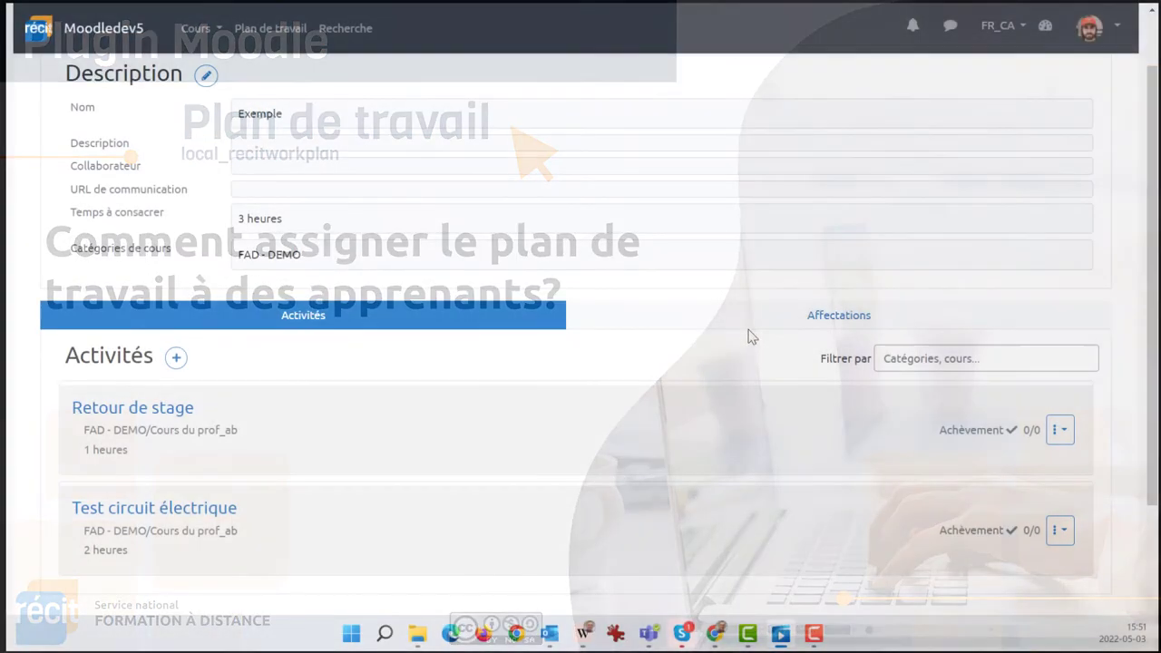
# Assign the Exemple plan to all students of group 01 at a pace of 2 hours per week.
pyautogui.click(757, 326)
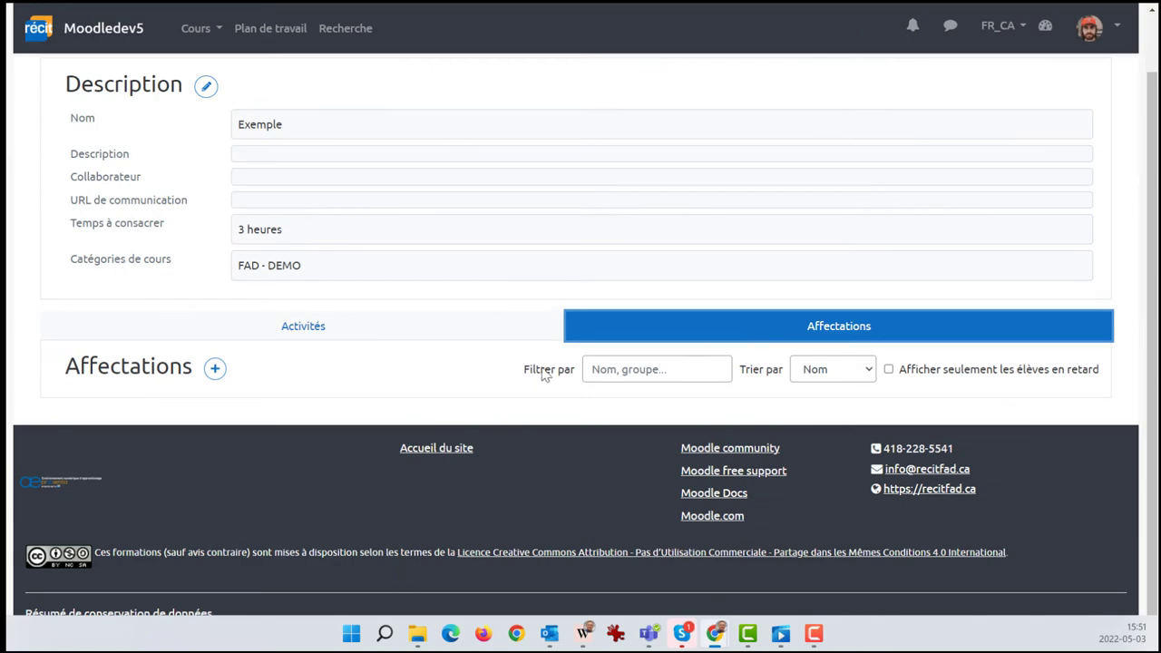
pyautogui.click(215, 368)
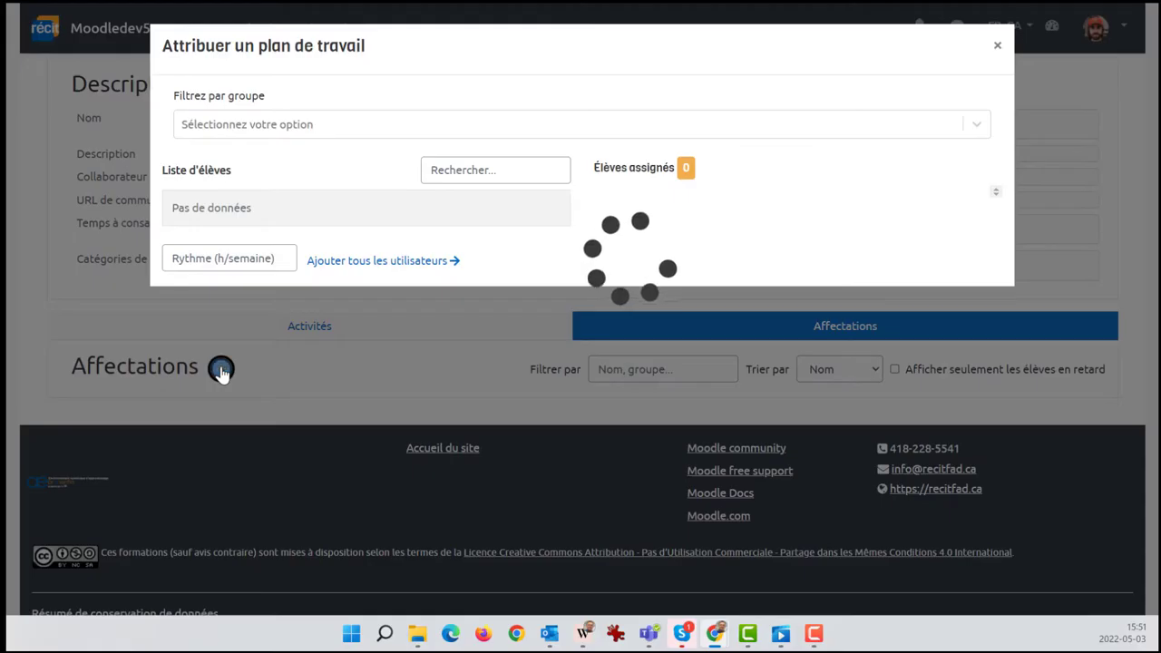
pyautogui.click(230, 132)
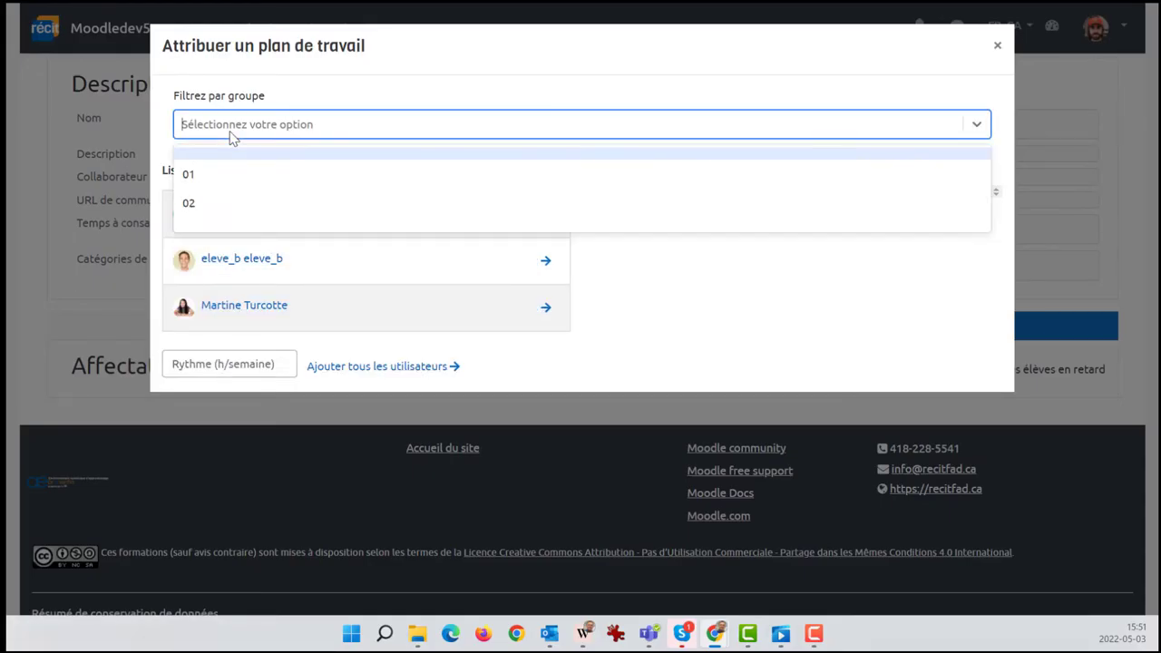
pyautogui.click(216, 177)
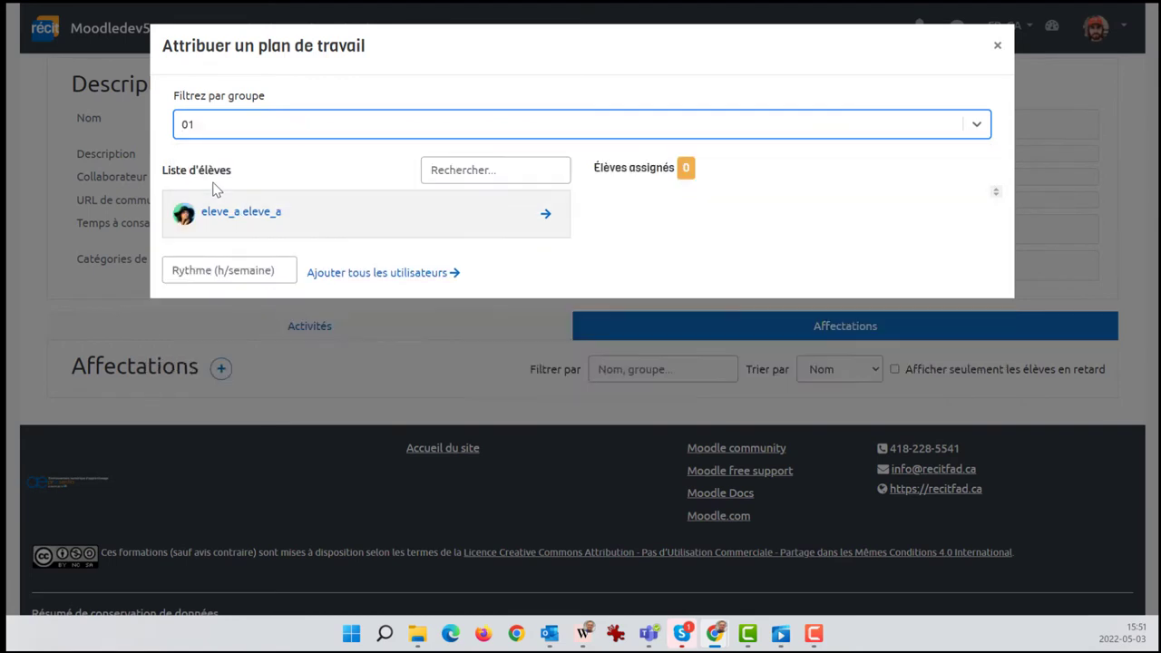
pyautogui.click(221, 267)
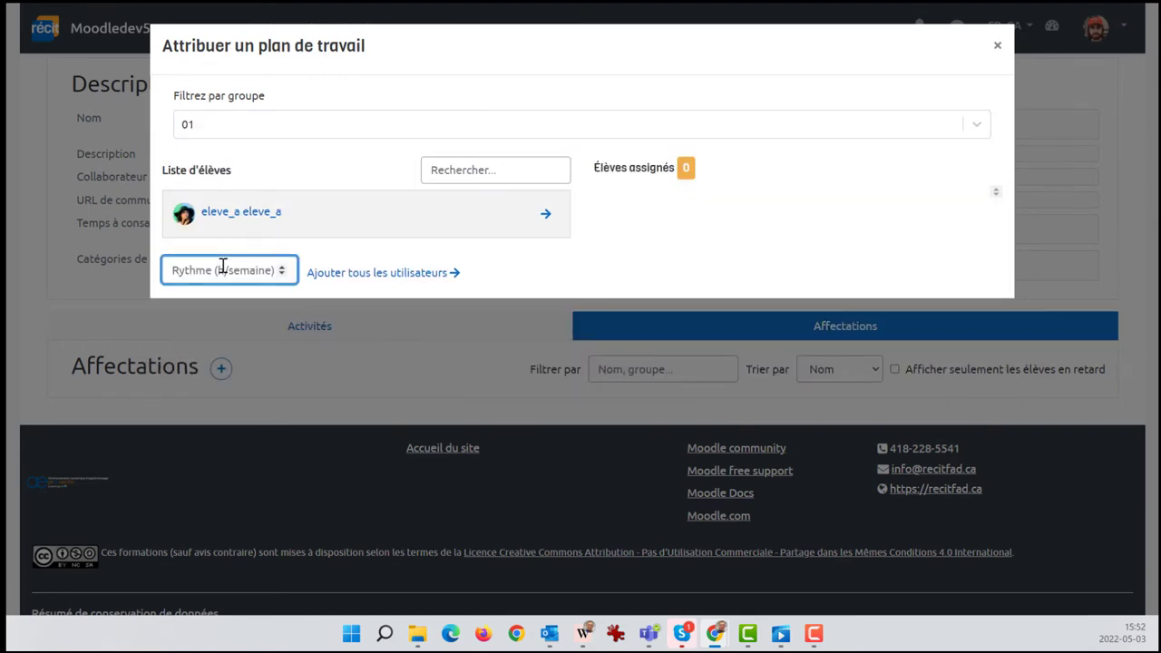
pyautogui.write('2')
pyautogui.click(351, 275)
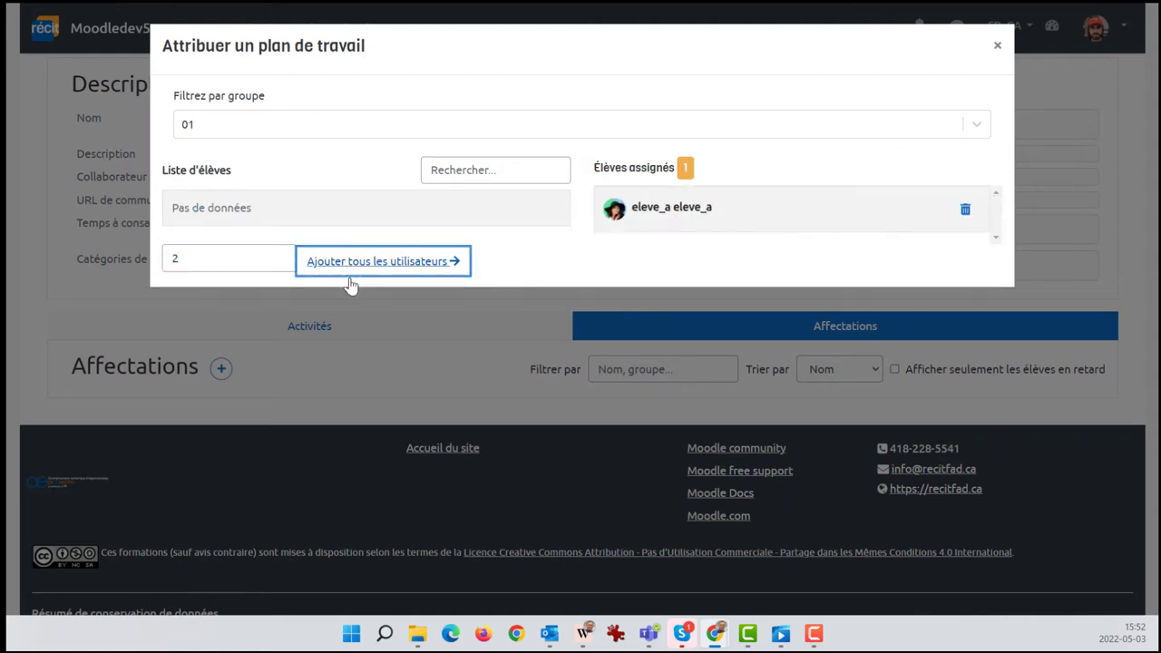
# Assign the plan to all students of group 02 at 3 hours per week and close the assignment dialog.
pyautogui.click(221, 137)
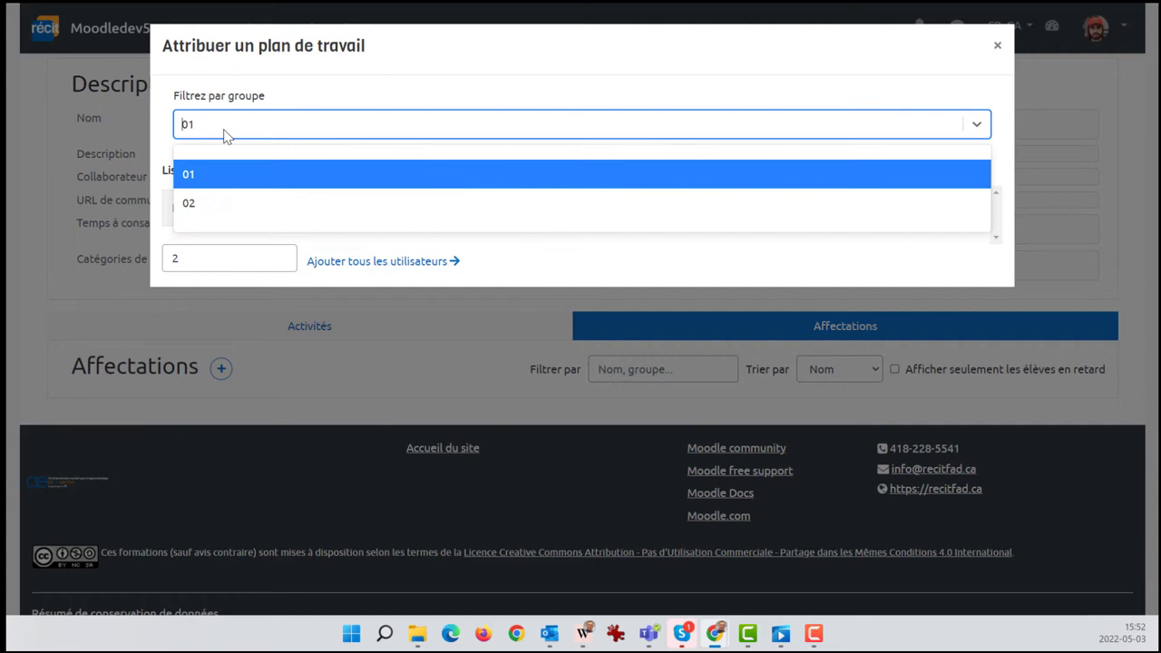
pyautogui.click(239, 195)
pyautogui.click(223, 275)
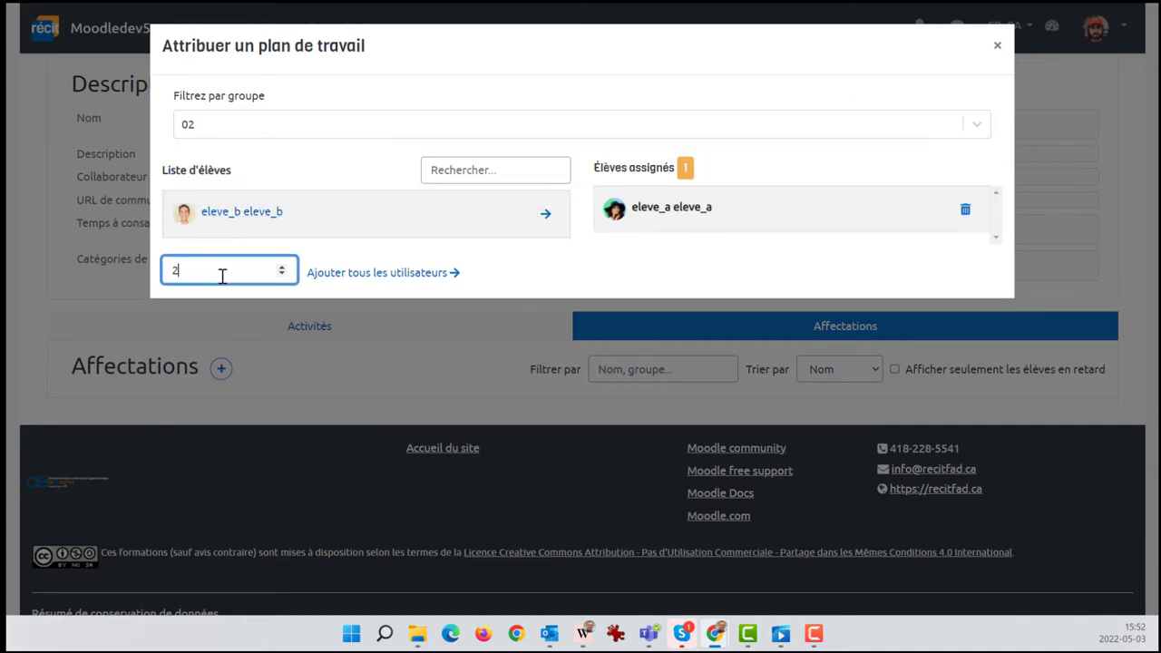
pyautogui.moveTo(223, 275); pyautogui.dragTo(173, 277)
pyautogui.write('3')
pyautogui.click(399, 275)
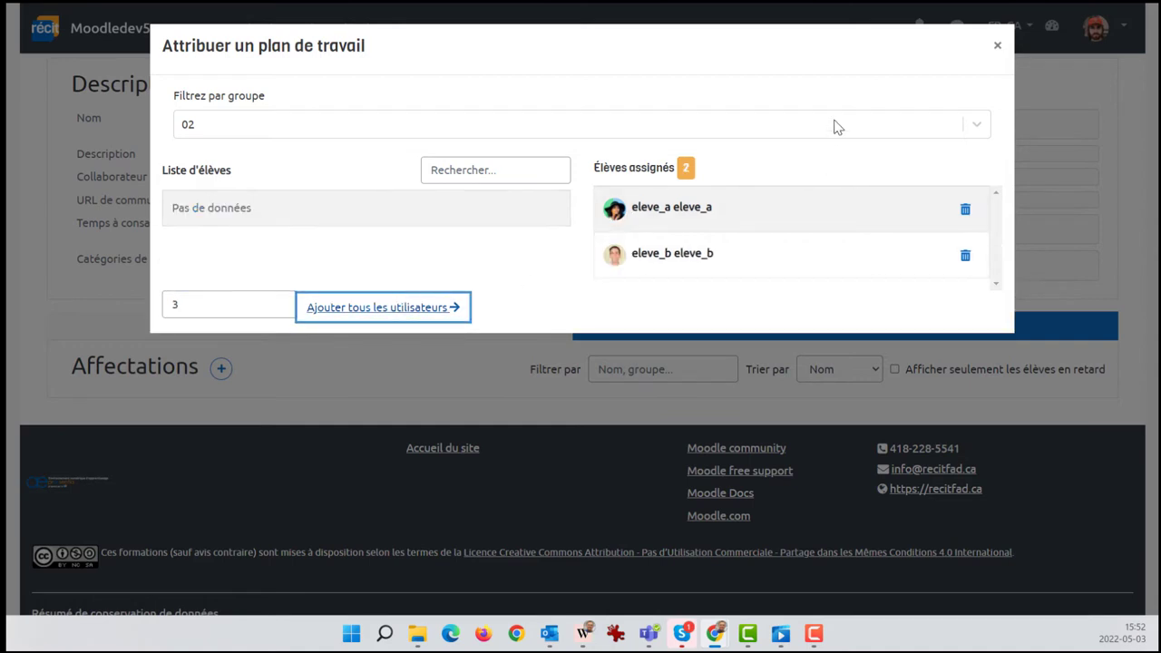
pyautogui.click(995, 46)
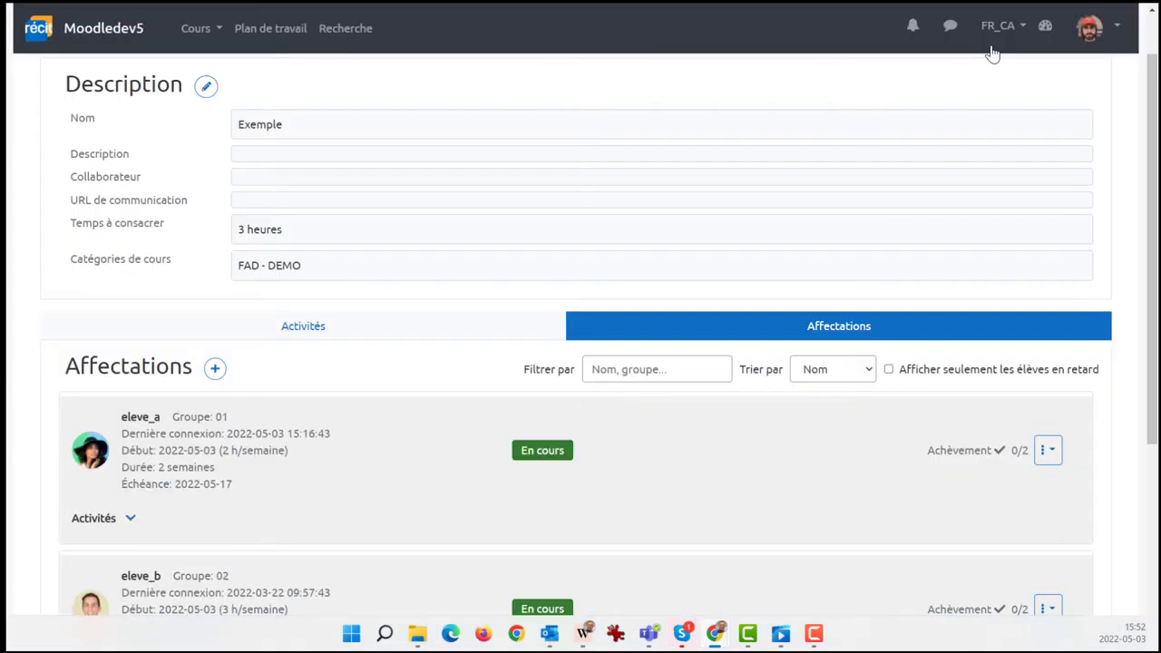
# Set the pace of the group 01 student assigned to the Exemple plan to 4 hours per week and save.
pyautogui.click(1051, 451)
pyautogui.click(986, 485)
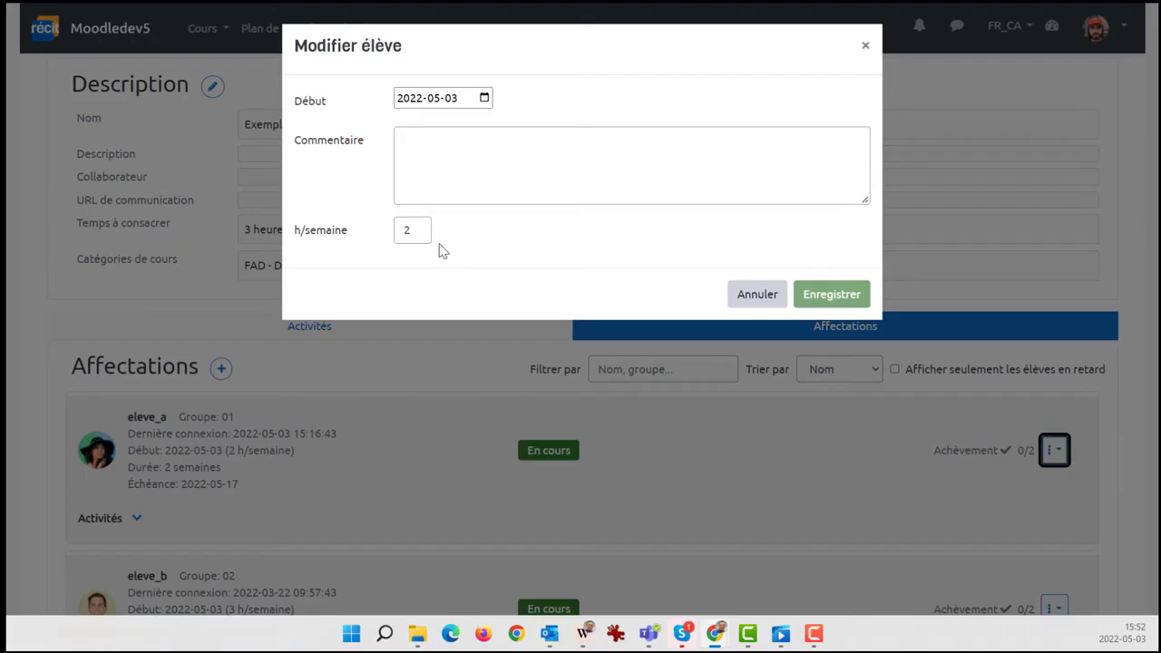
pyautogui.click(405, 228)
pyautogui.doubleClick(400, 232)
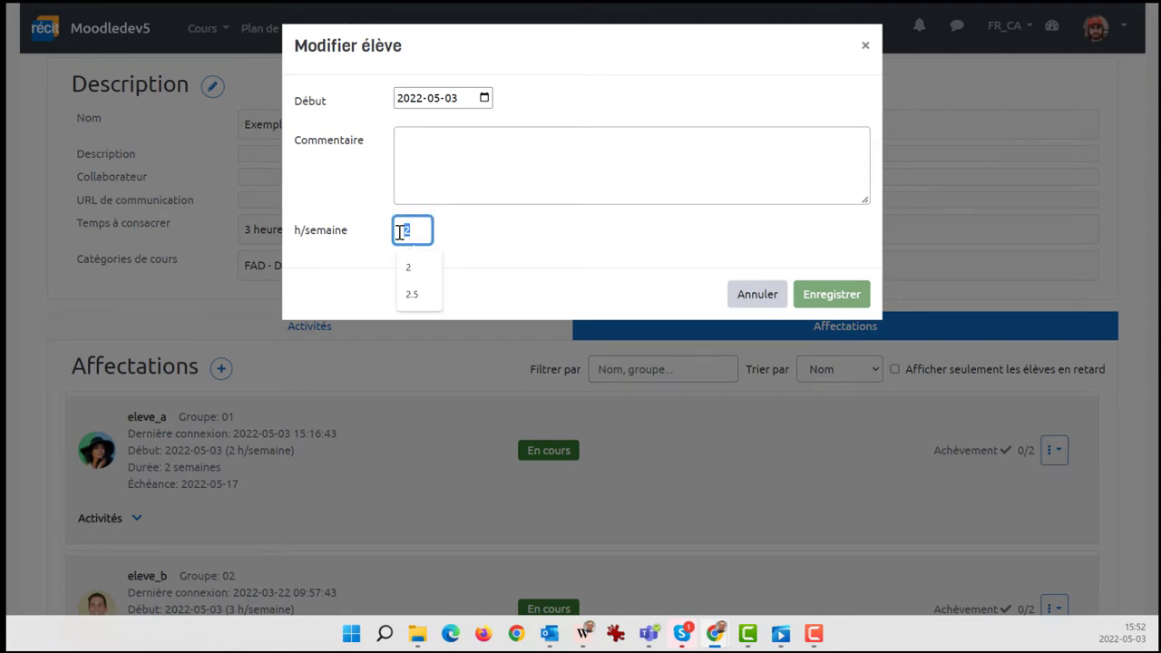
pyautogui.write('4')
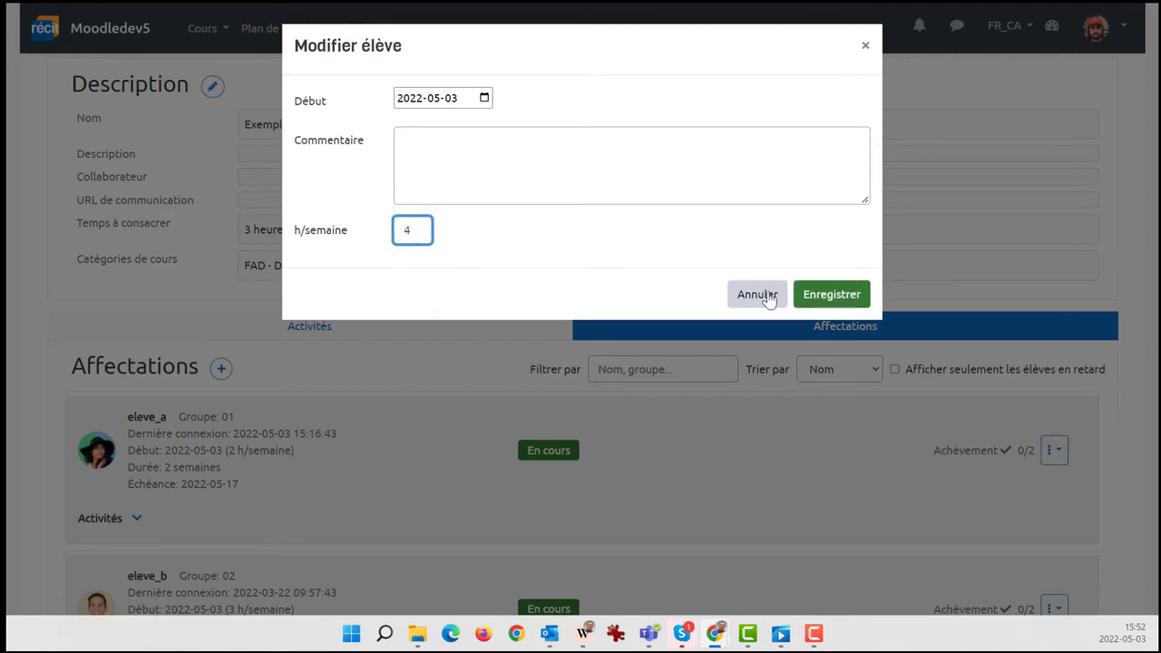
pyautogui.click(826, 294)
pyautogui.scroll(-1, 538, 495)
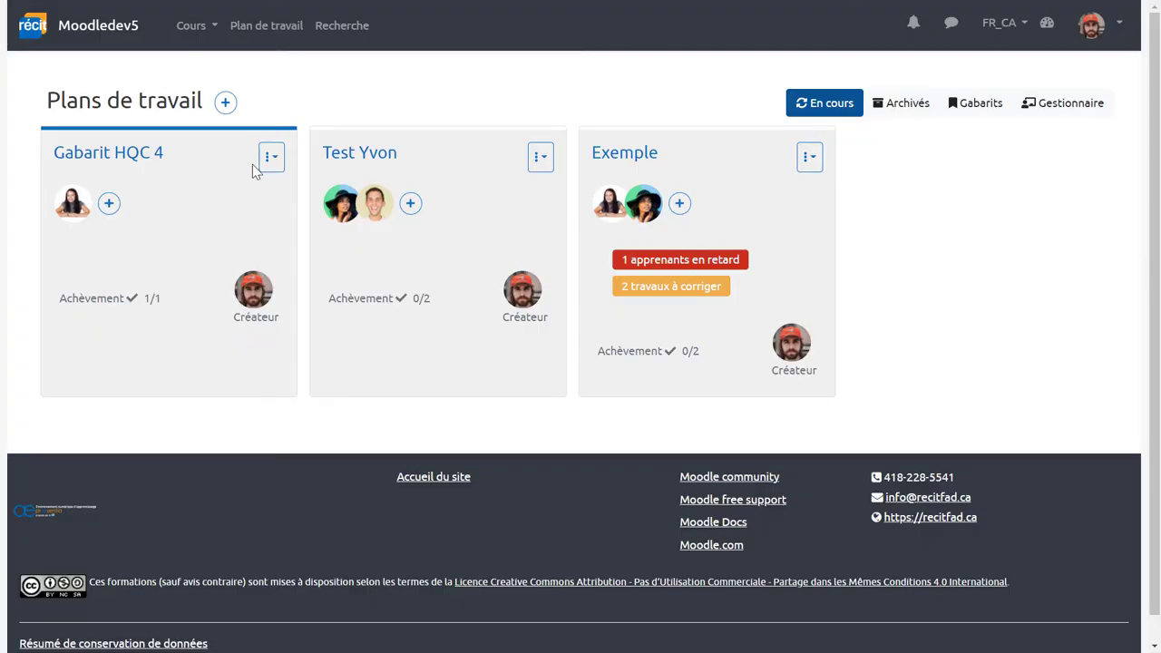
# Review the actions available for the Exemple plan and look at the archived plans before returning to the plans in progress.
pyautogui.click(809, 159)
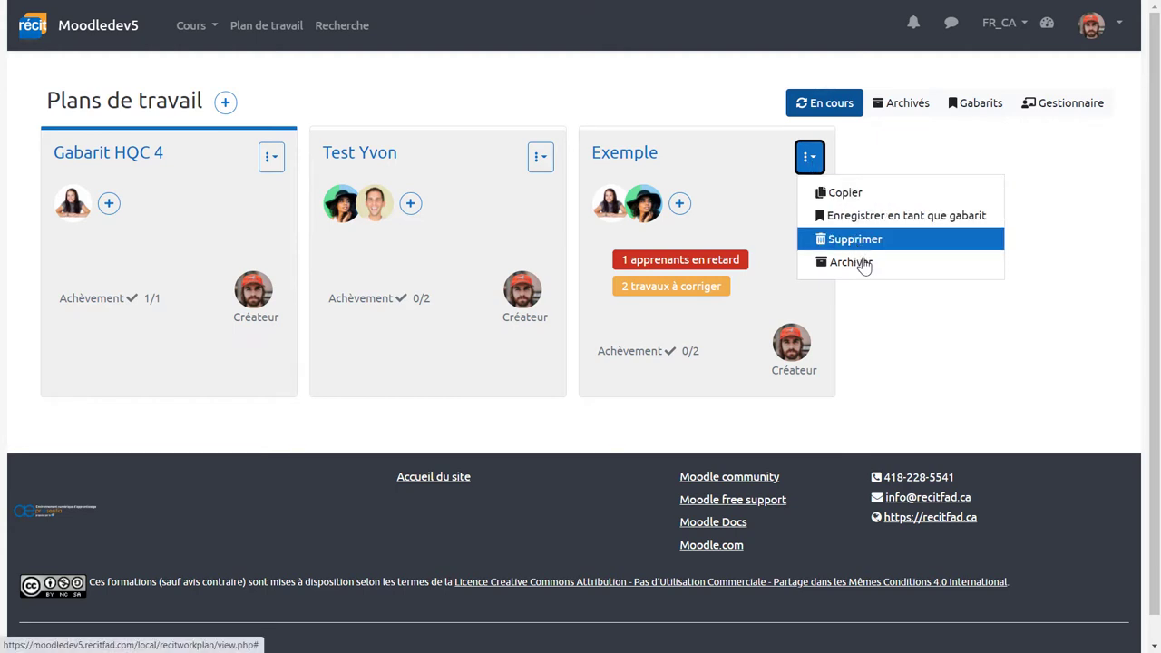
pyautogui.click(895, 323)
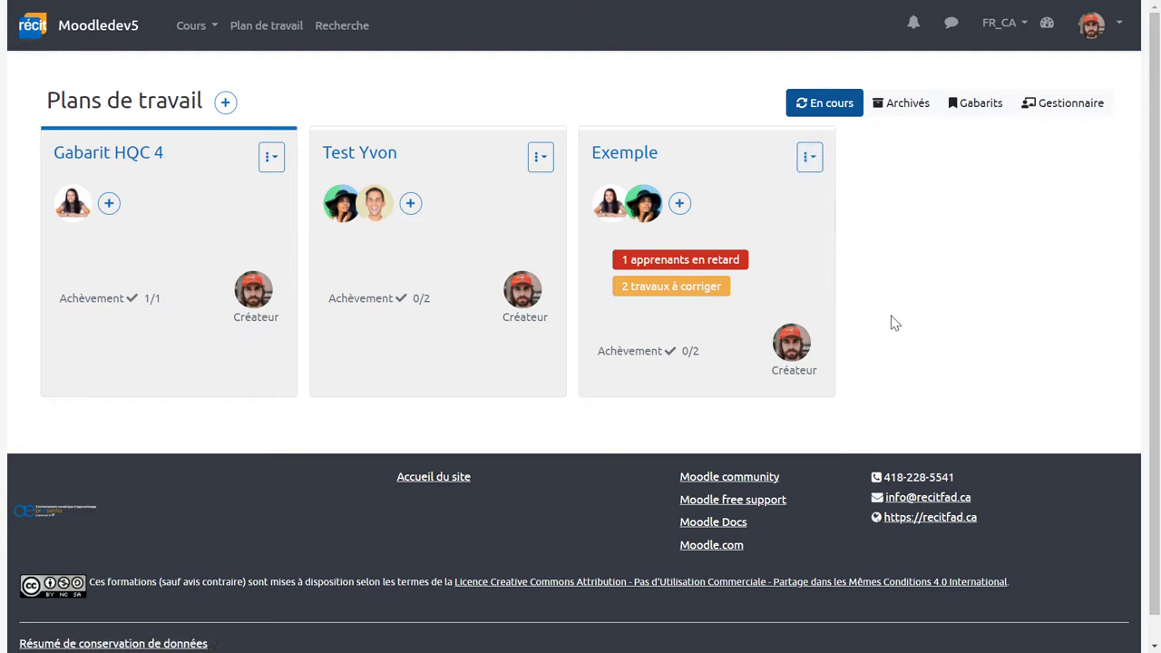
pyautogui.click(886, 115)
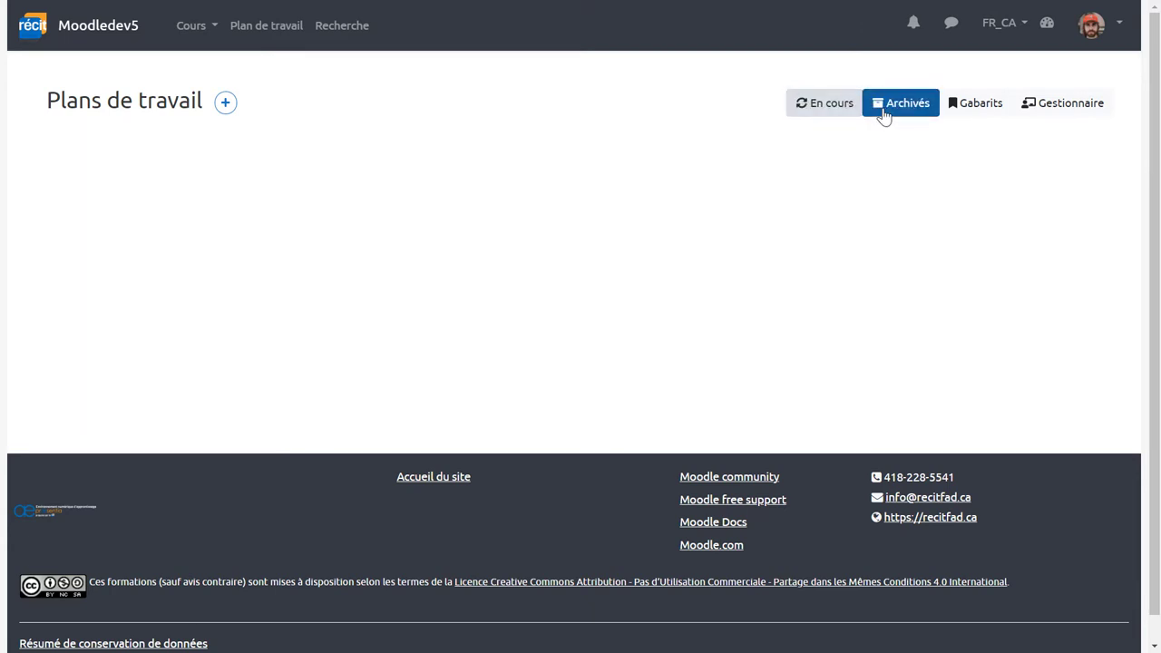
pyautogui.click(813, 107)
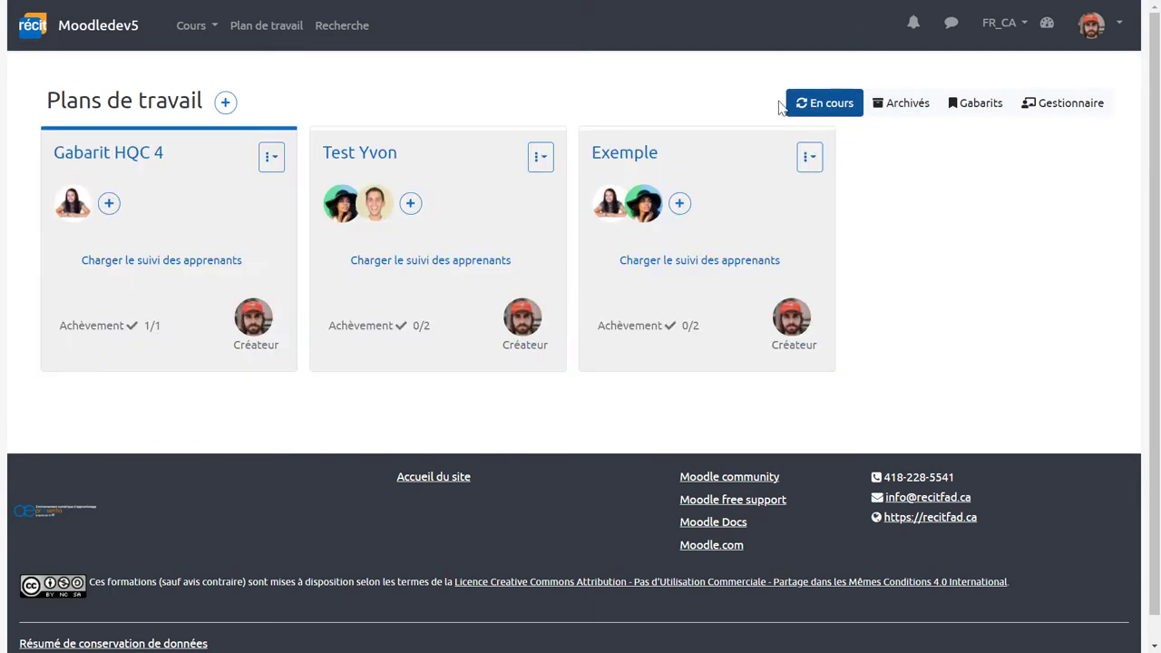
# Archive the Gabarit HQC 4 plan, confirm, and display the archived plans.
pyautogui.click(271, 157)
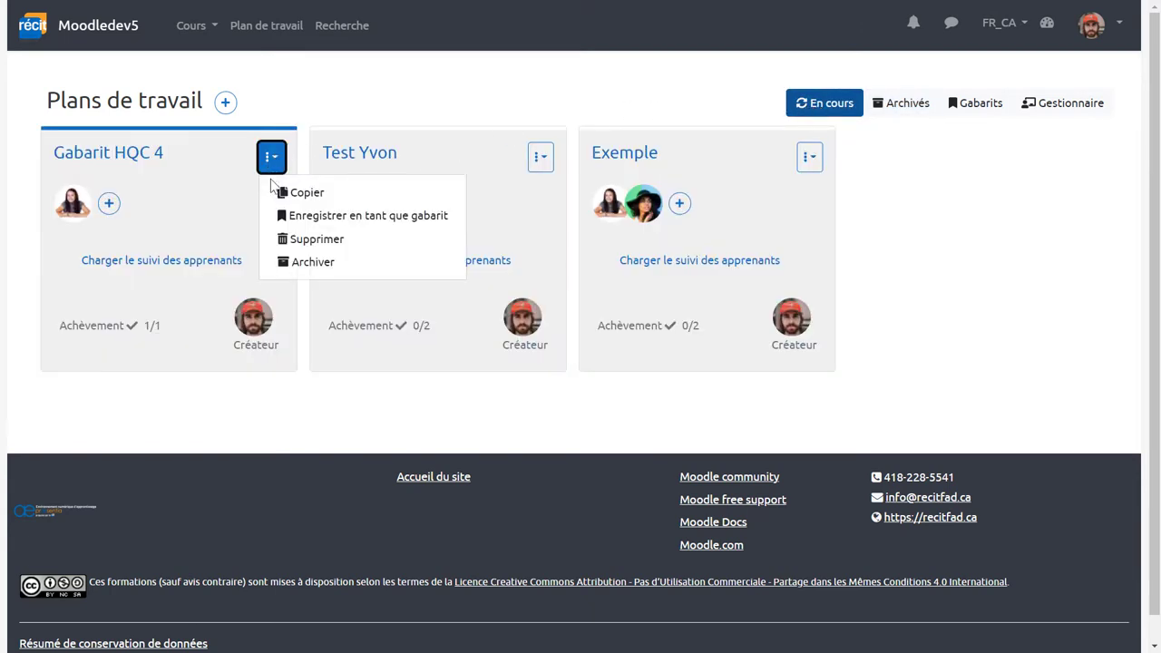
pyautogui.click(304, 260)
pyautogui.click(643, 71)
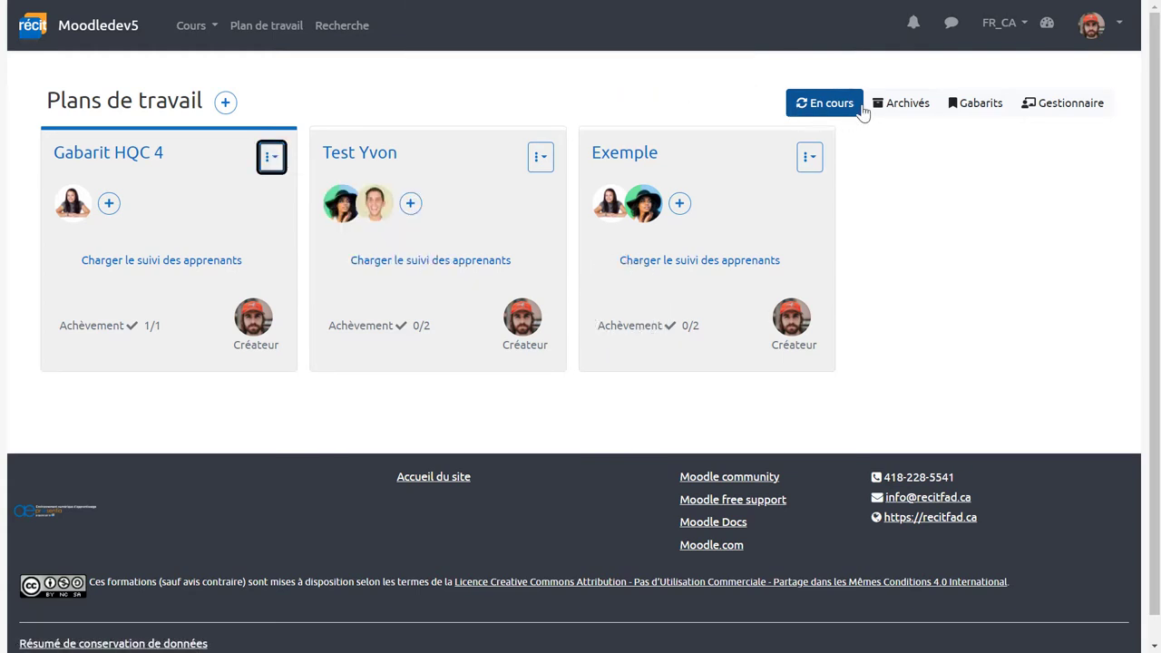
pyautogui.click(904, 110)
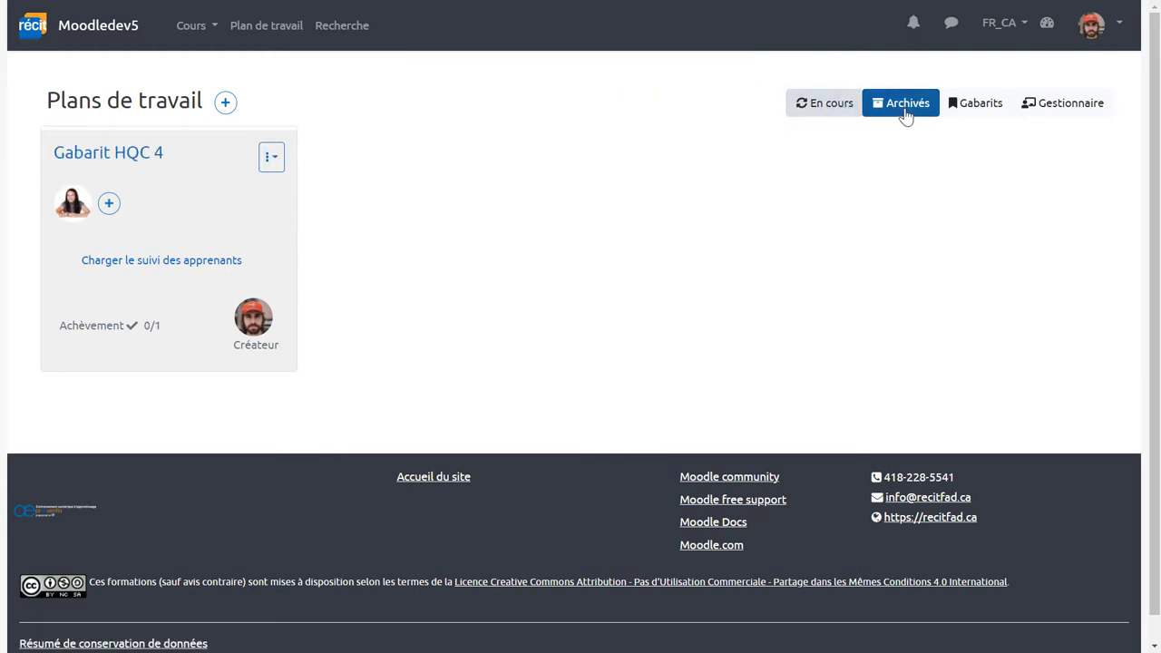
# Review the actions available for the archived Gabarit HQC 4 plan and return to the plans in progress.
pyautogui.click(274, 166)
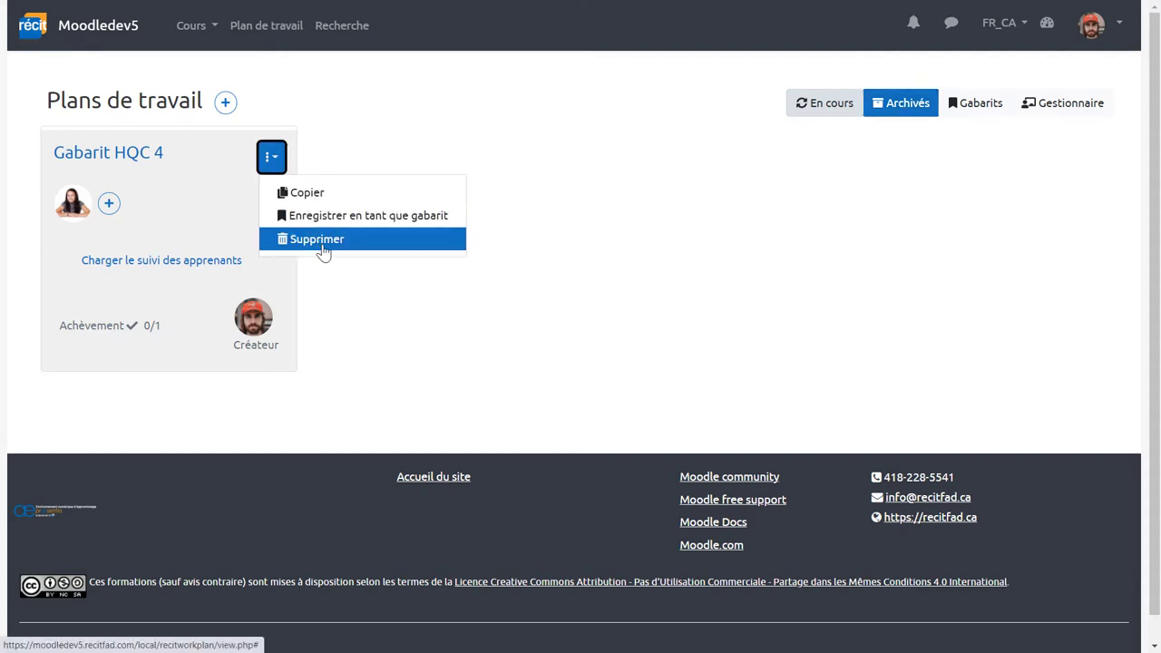
pyautogui.click(644, 224)
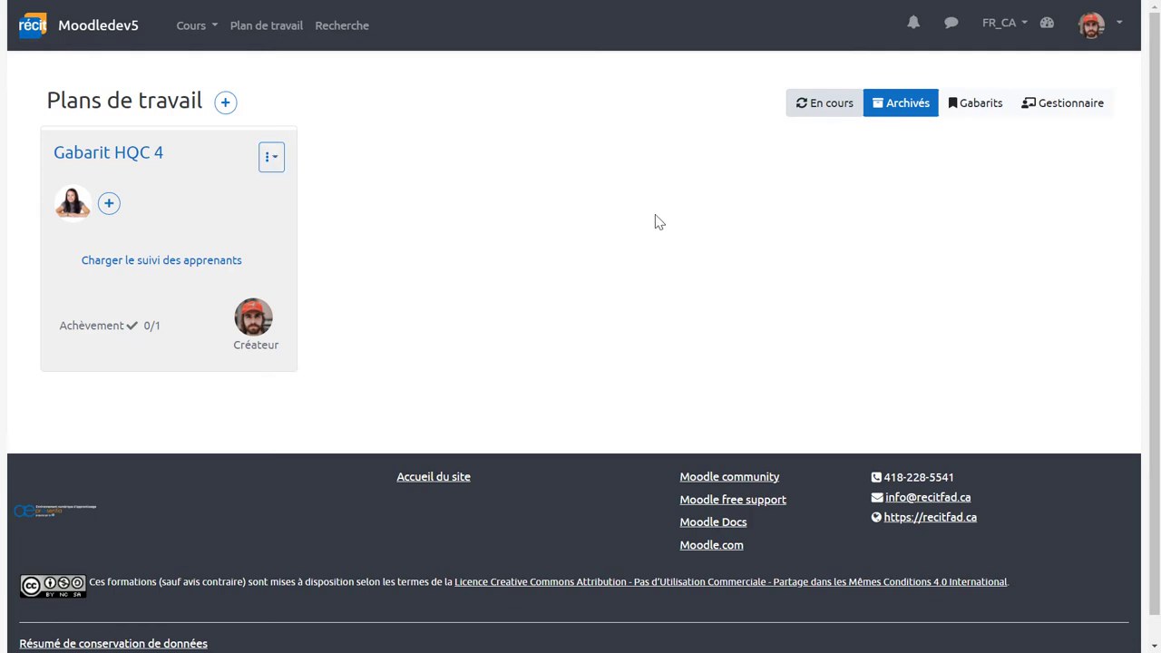
pyautogui.click(833, 116)
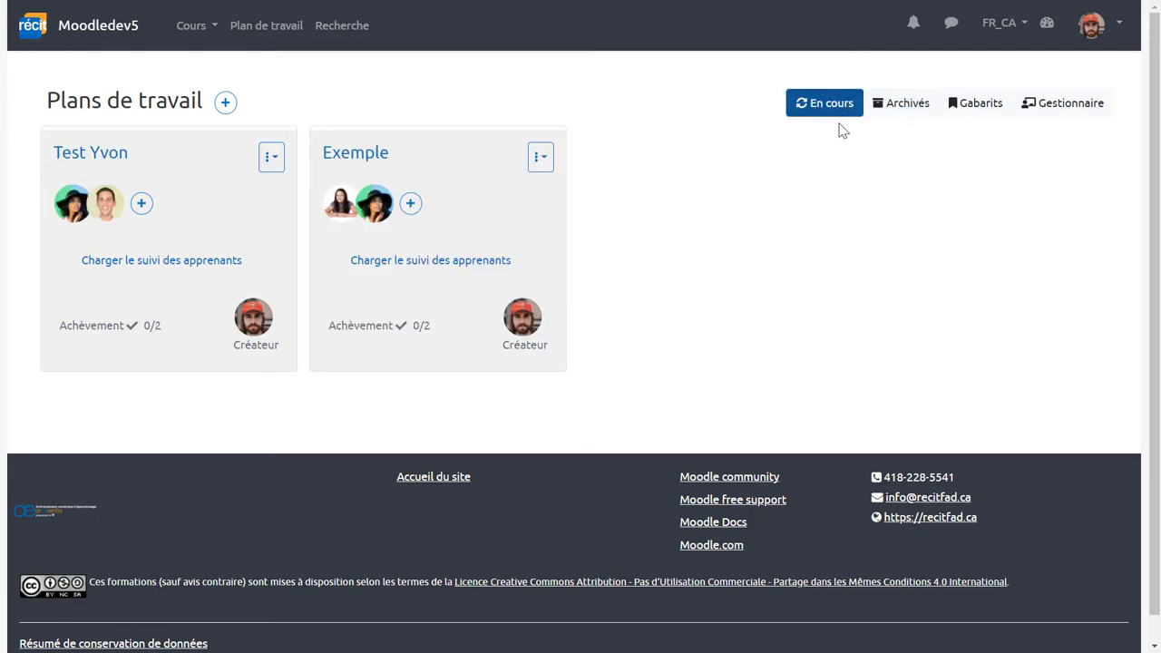
# Save the Test Yvon plan as a template, confirm the duplication, and return to the plan list.
pyautogui.click(270, 163)
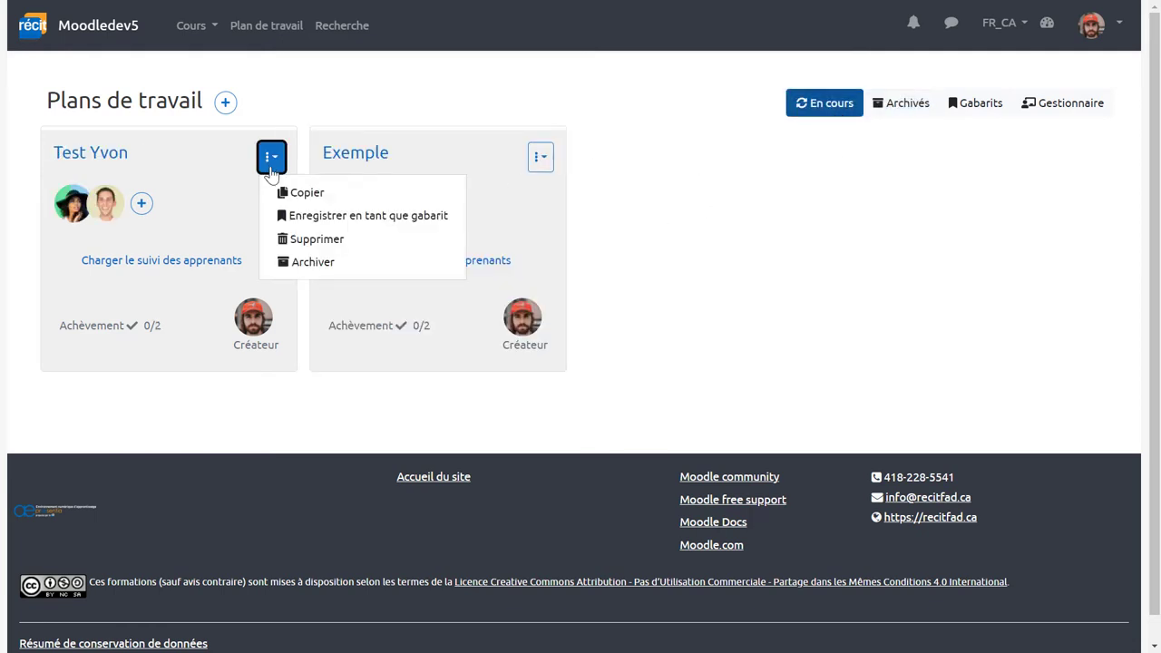
pyautogui.click(323, 214)
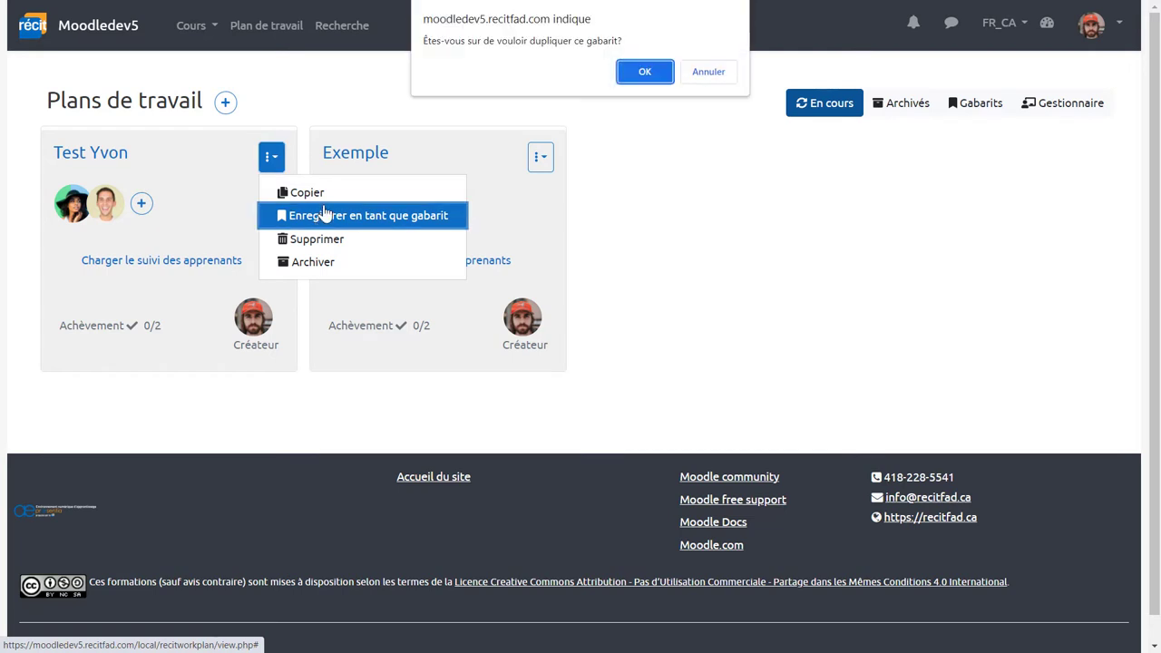
pyautogui.click(628, 72)
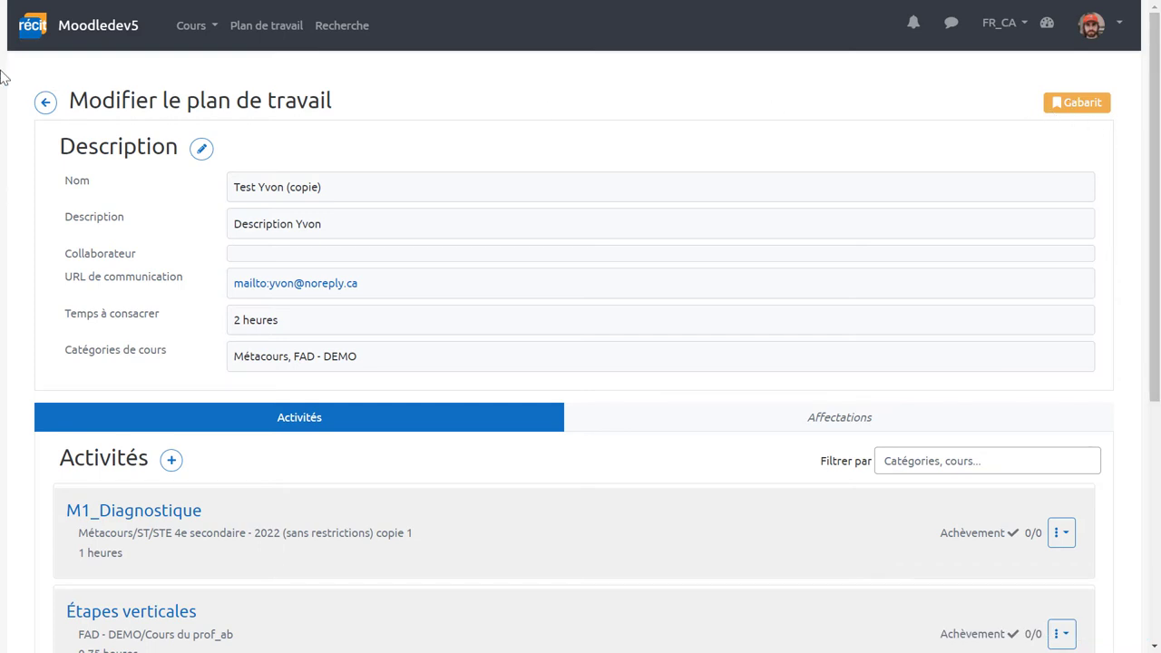
pyautogui.click(45, 103)
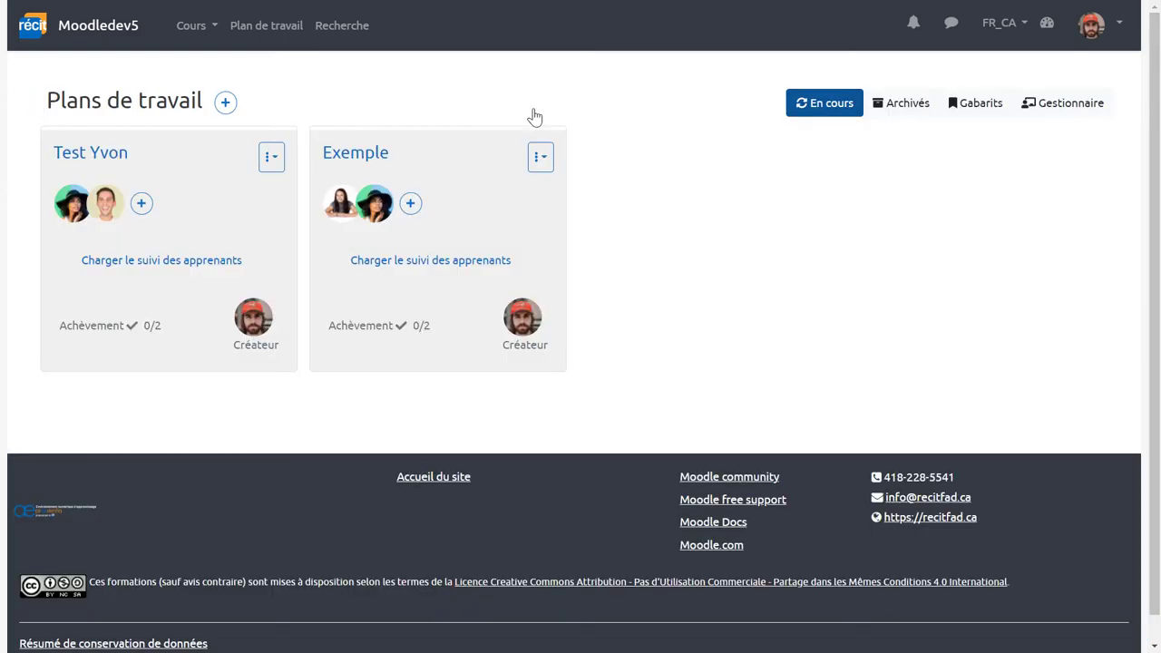
# Examine the Test Yvon (copie) template among the templates and look over the plans in the manager view.
pyautogui.click(981, 106)
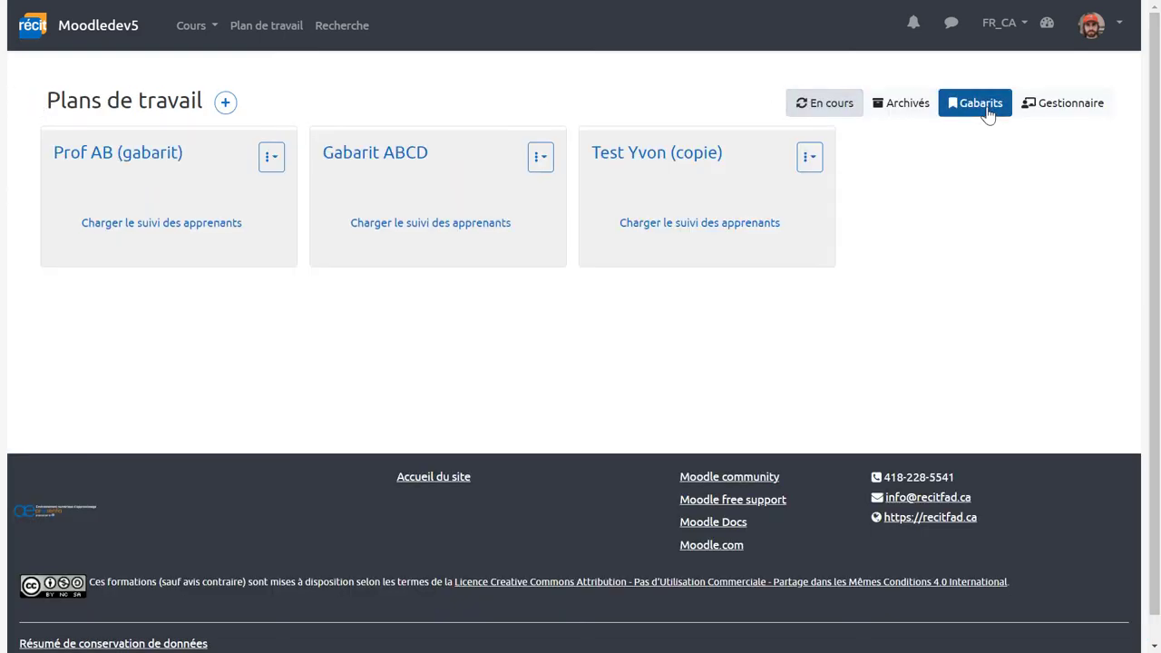
pyautogui.click(651, 158)
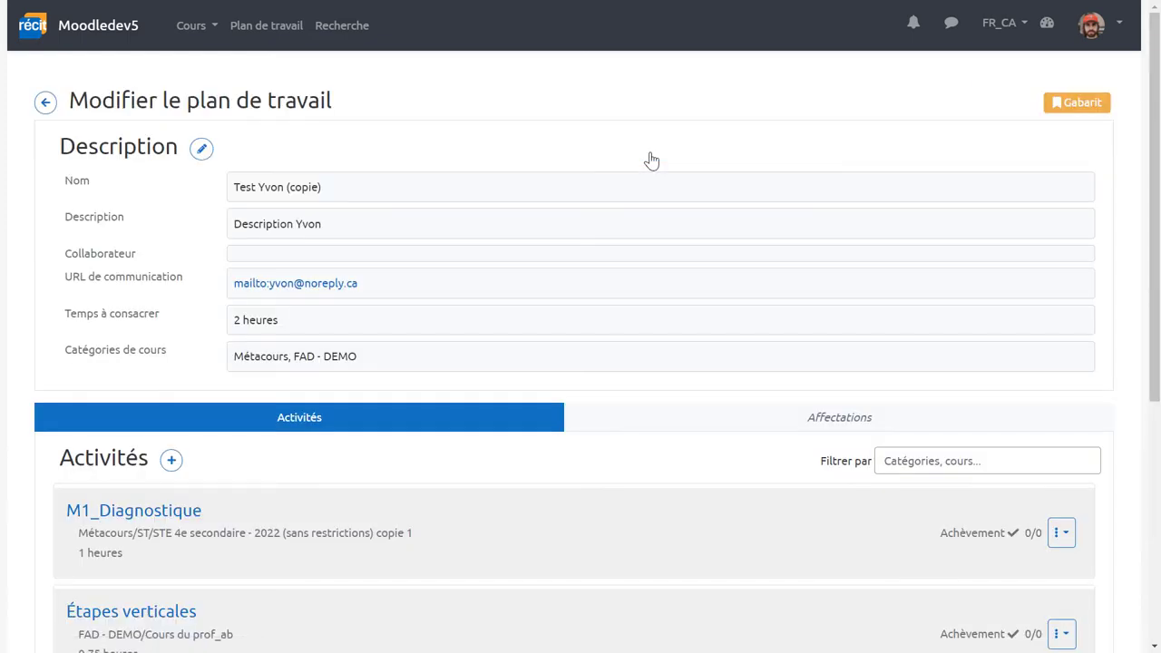
pyautogui.click(46, 103)
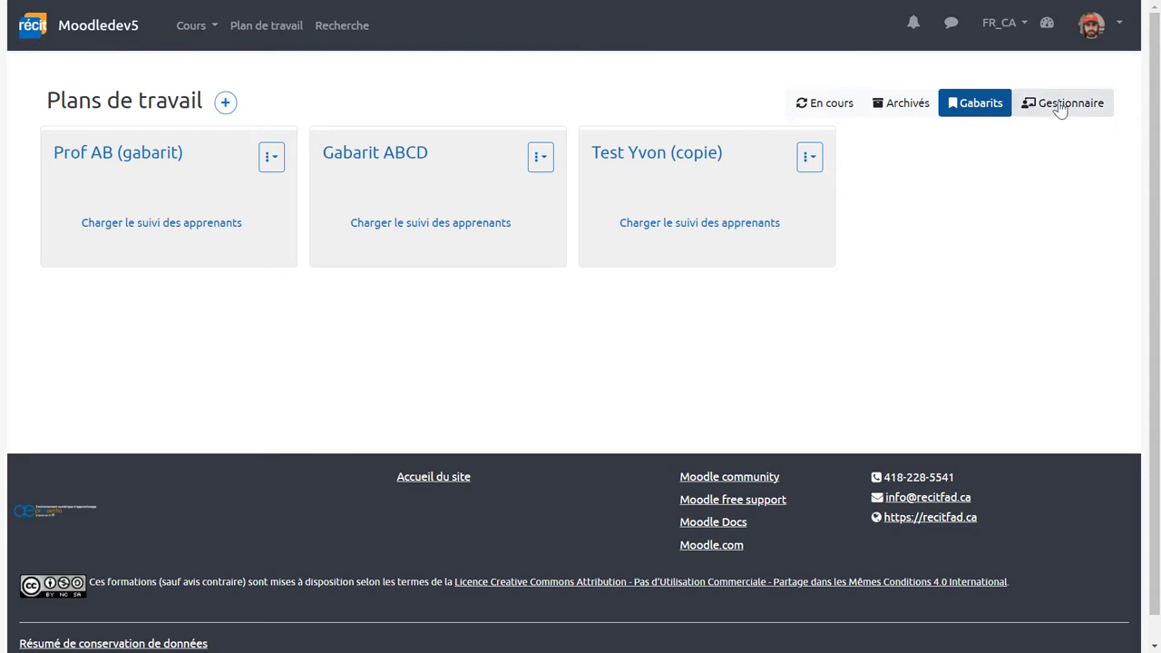
pyautogui.click(1059, 104)
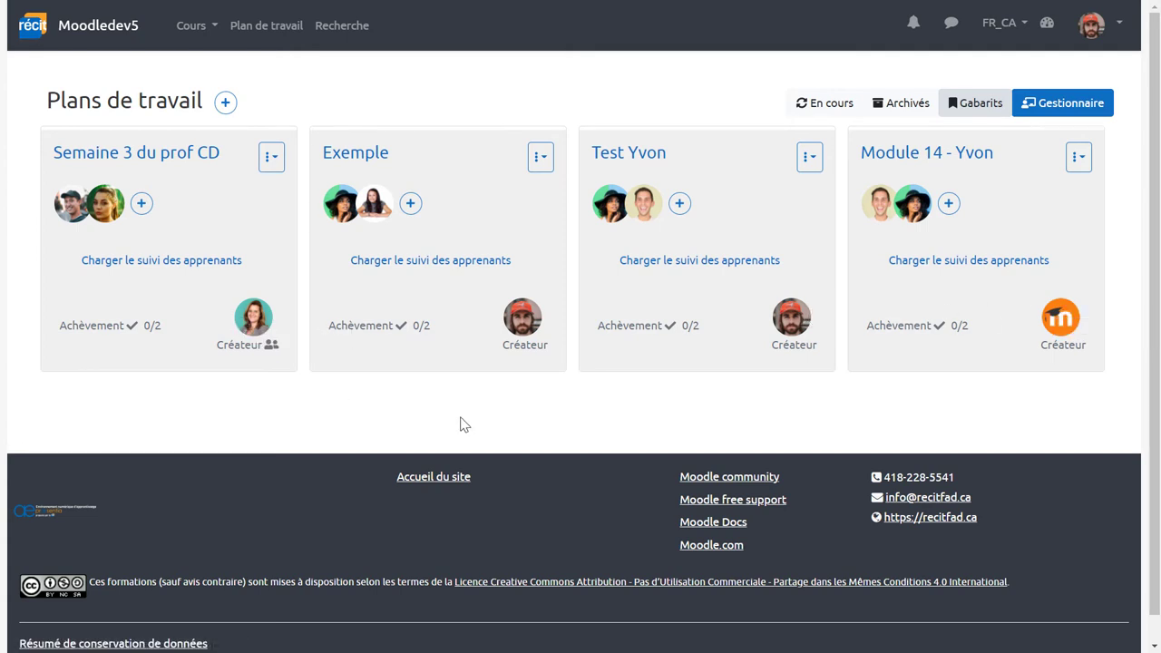
# From the templates, examine the creation form for a new plan or template, cancel it, and return to the list.
pyautogui.click(971, 110)
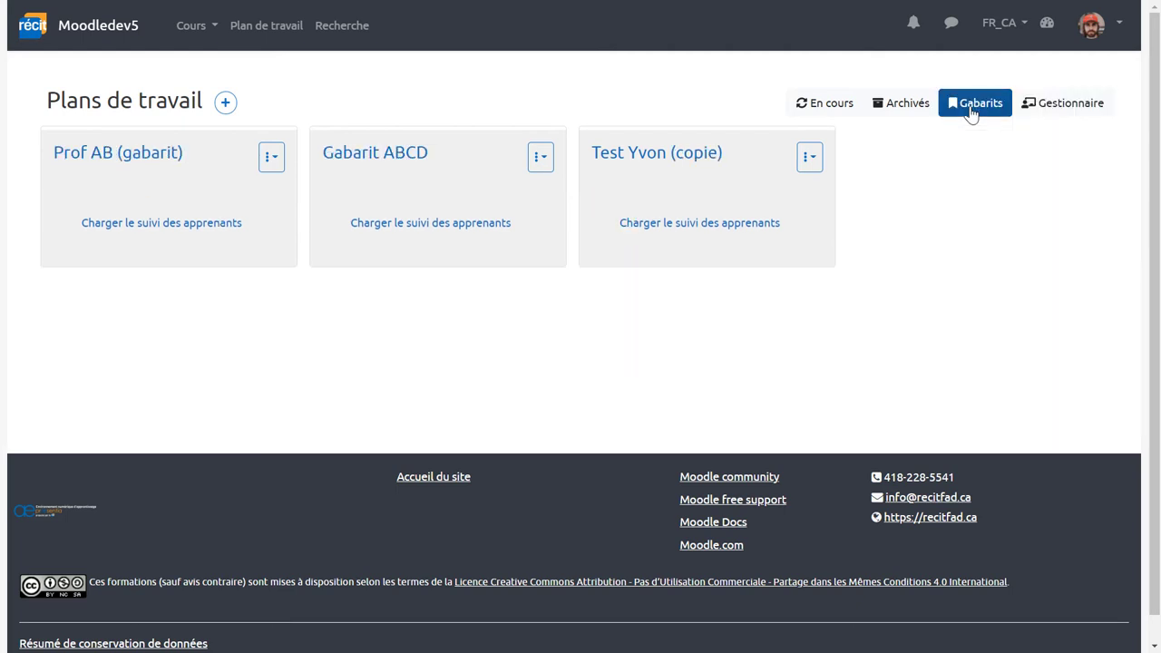
pyautogui.click(225, 102)
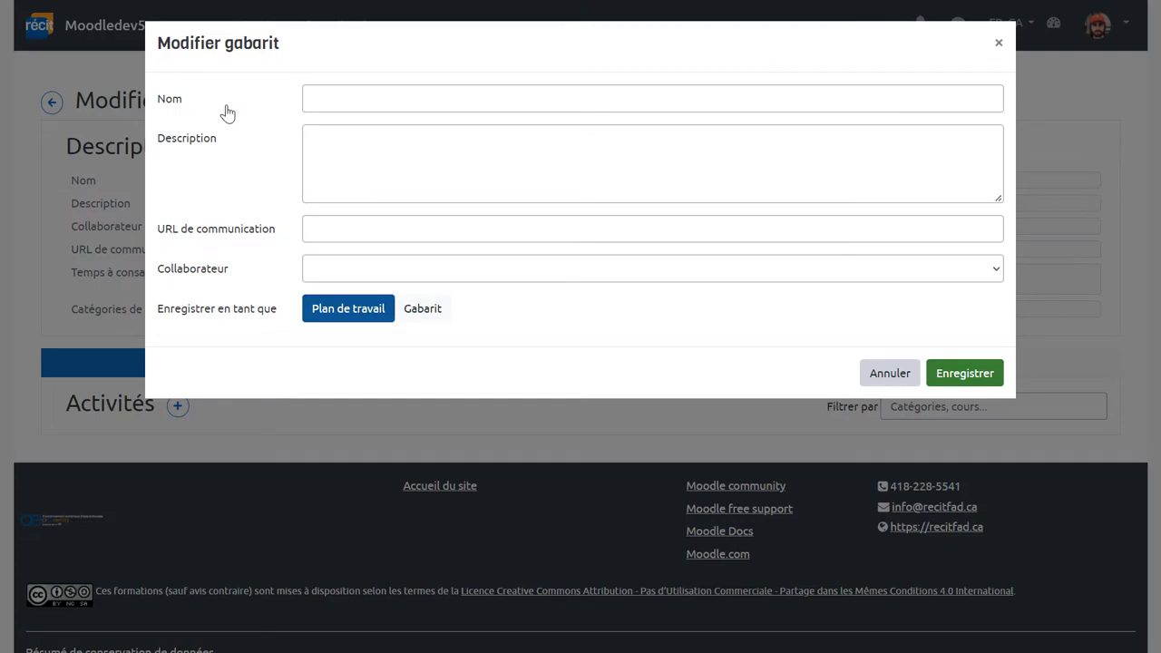
pyautogui.click(884, 375)
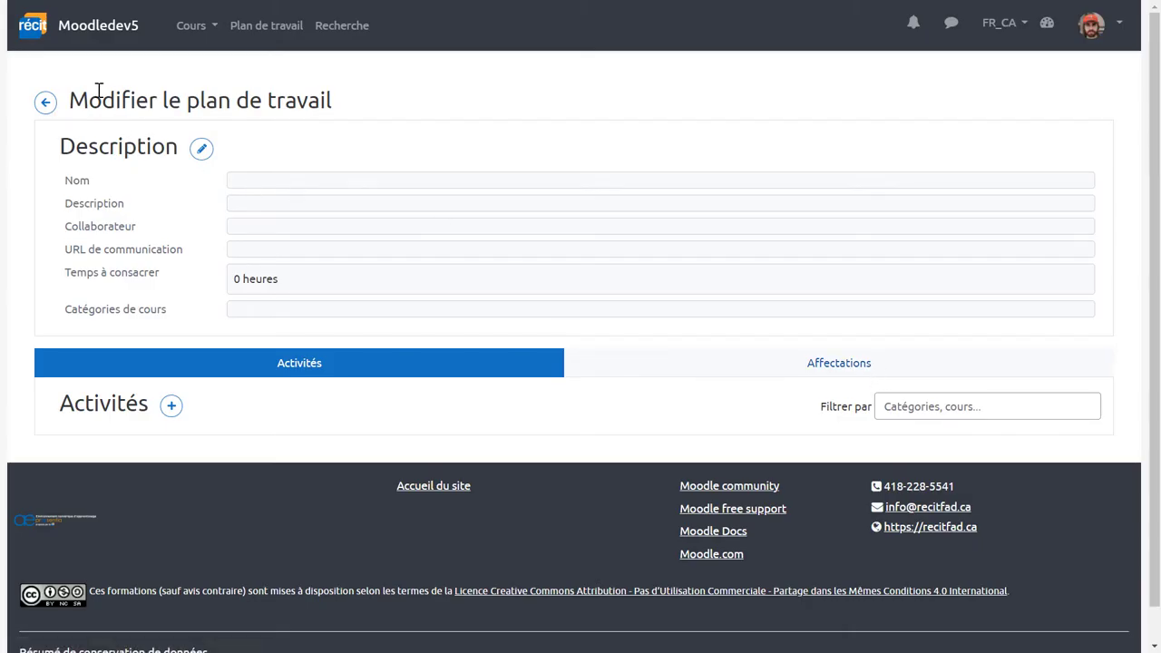
pyautogui.click(45, 103)
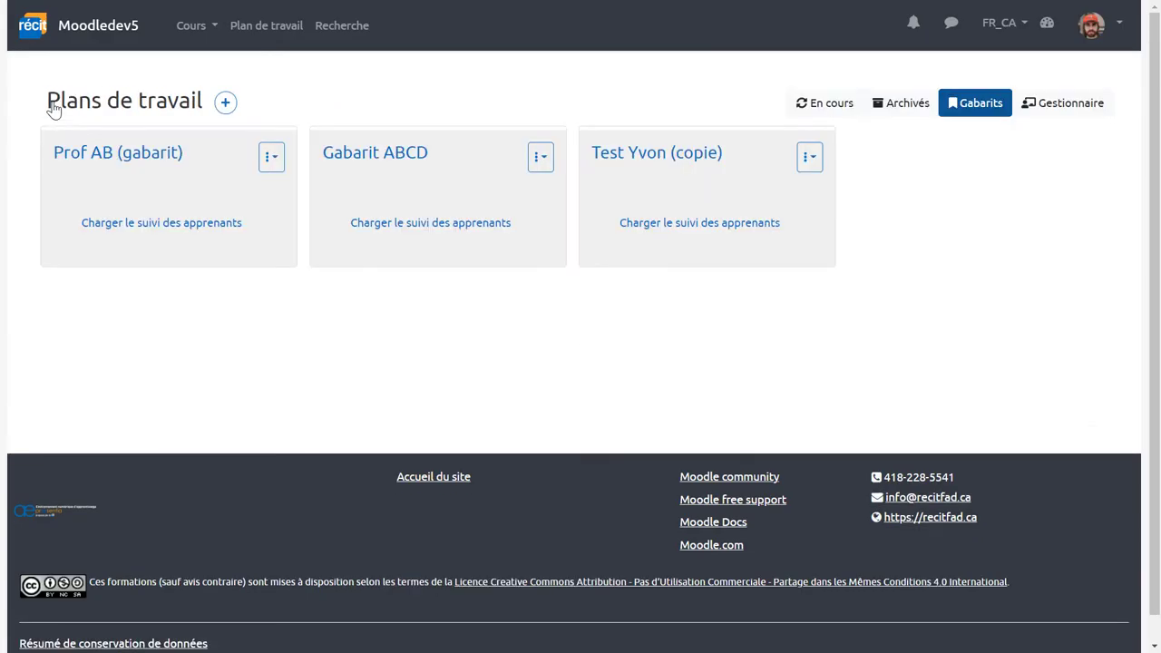
# Open the Semaine 3 du prof CD plan from the manager view and examine its collaborator.
pyautogui.click(1048, 114)
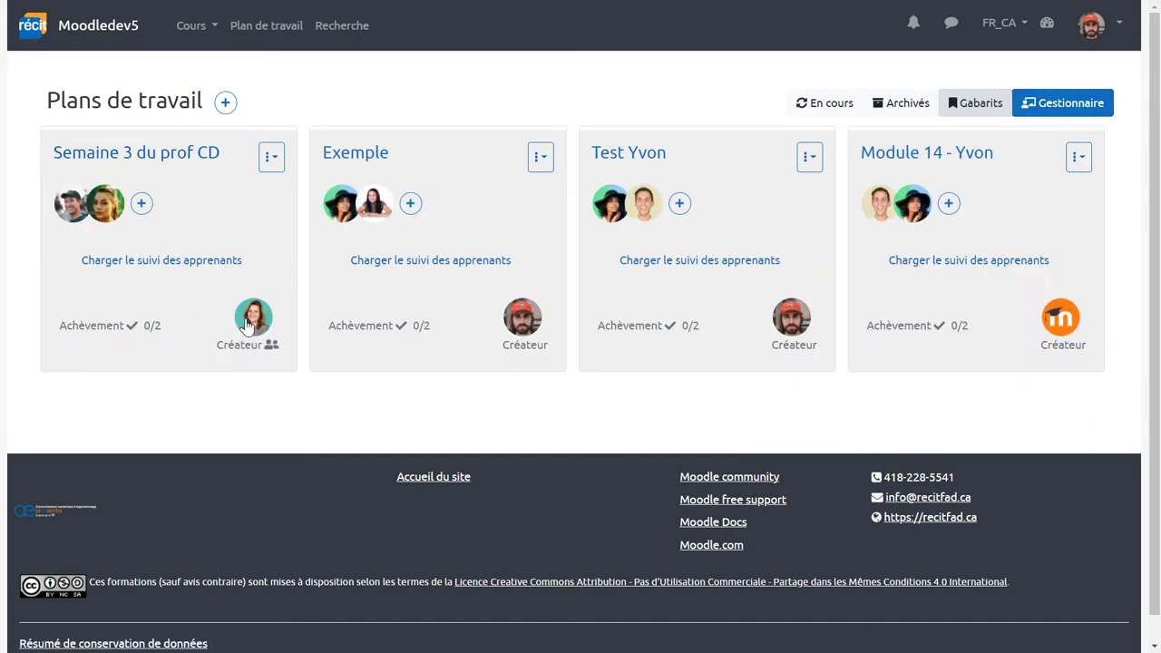
pyautogui.click(110, 158)
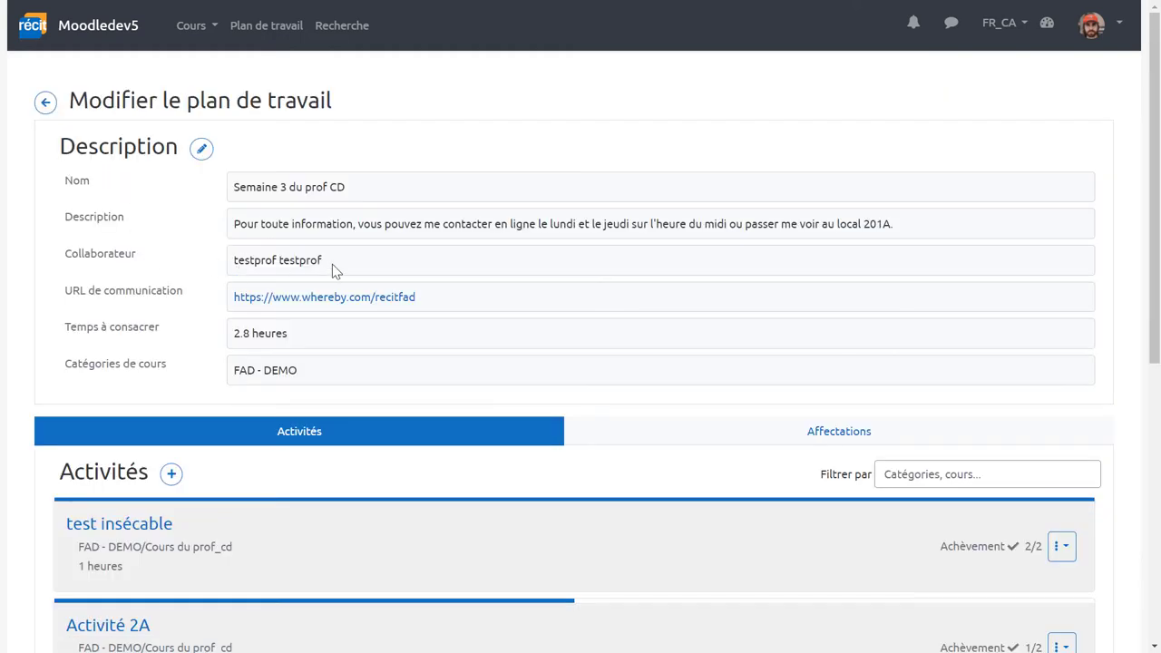
pyautogui.moveTo(332, 264); pyautogui.dragTo(234, 261)
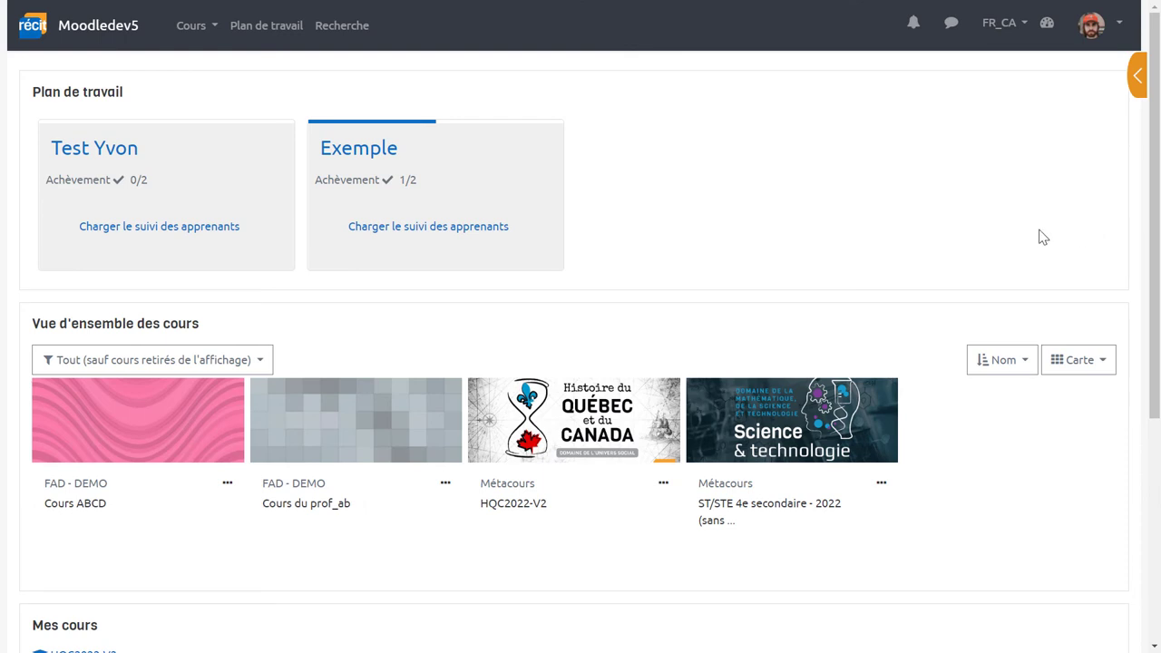
# Load the learner tracking for the Exemple and Test Yvon plans in the dashboard's work plan block.
pyautogui.click(412, 234)
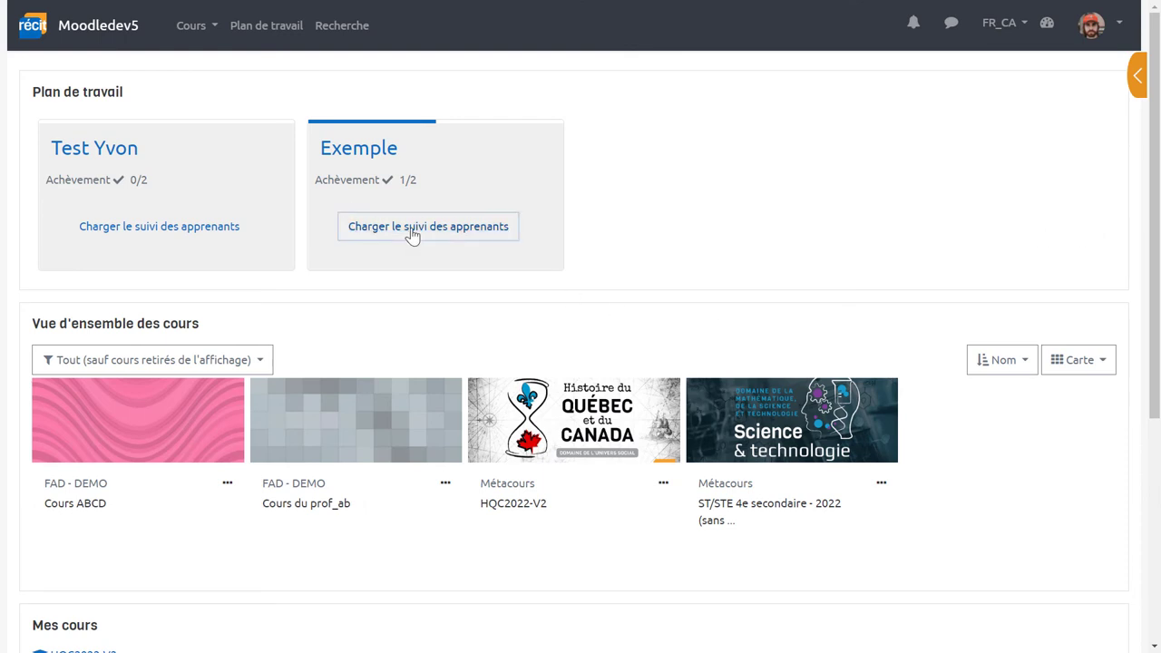
pyautogui.click(211, 226)
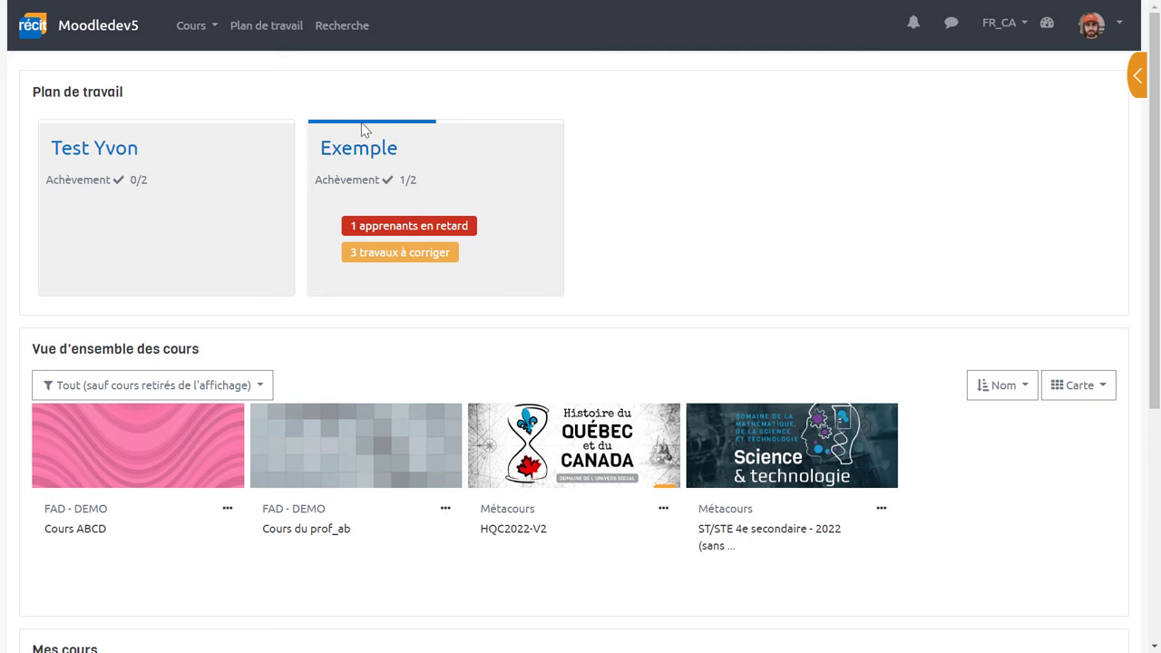
# Open the Exemple plan from the dashboard, return to the plan list, and load the learner tracking for Exemple there.
pyautogui.moveTo(363, 128)
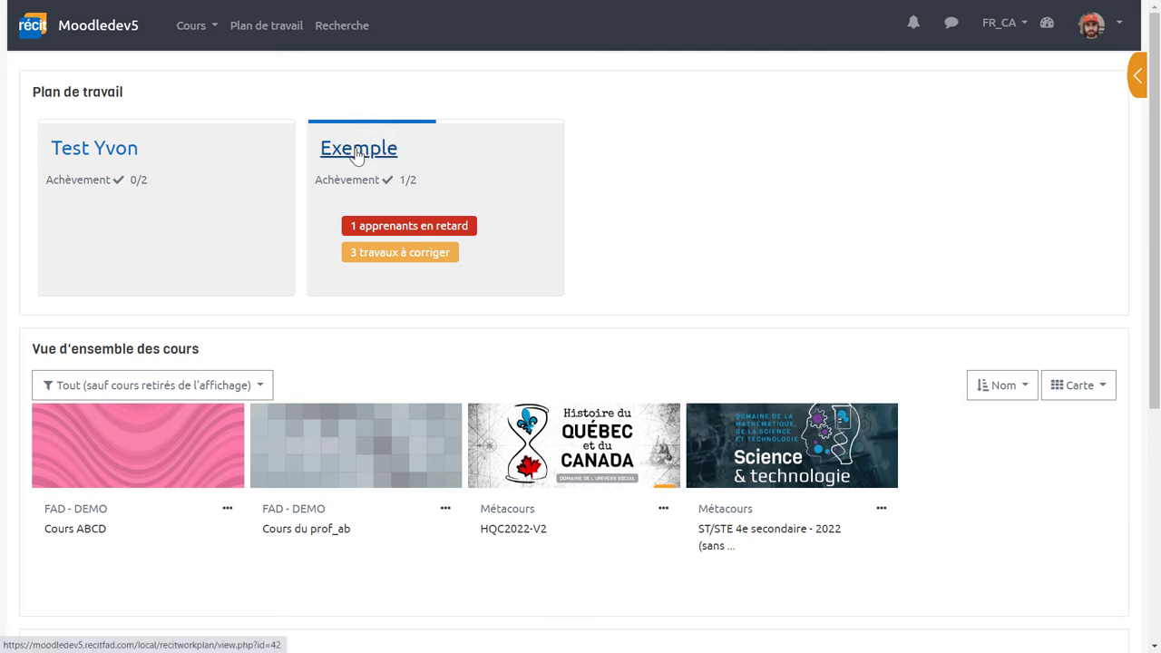
pyautogui.click(358, 152)
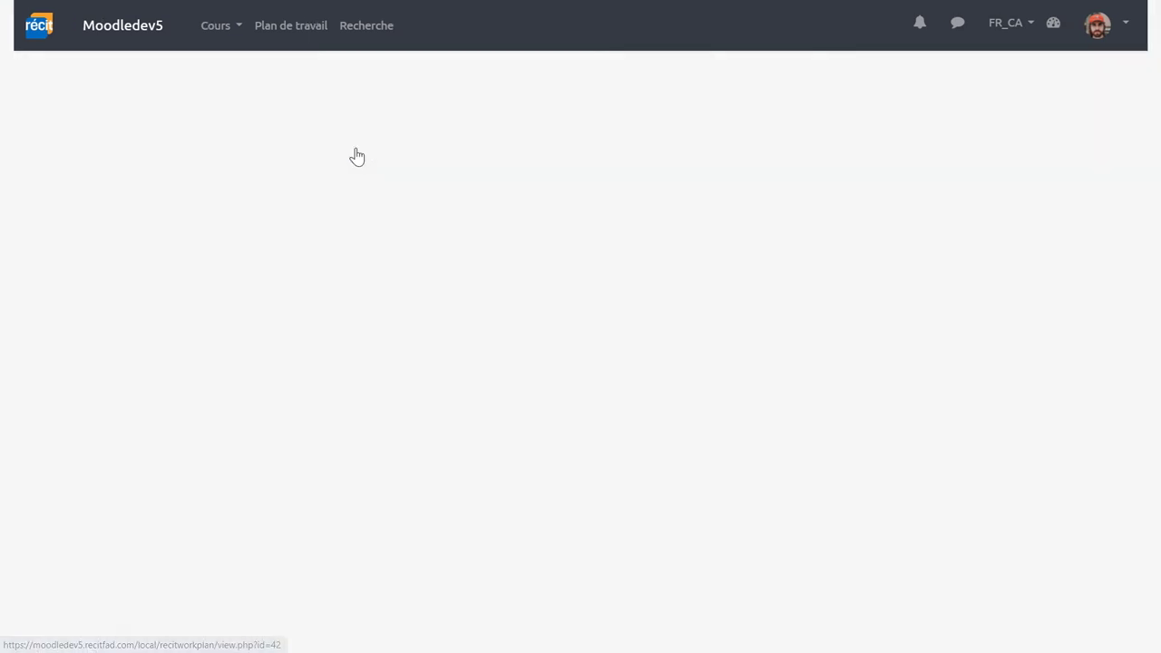
pyautogui.click(45, 103)
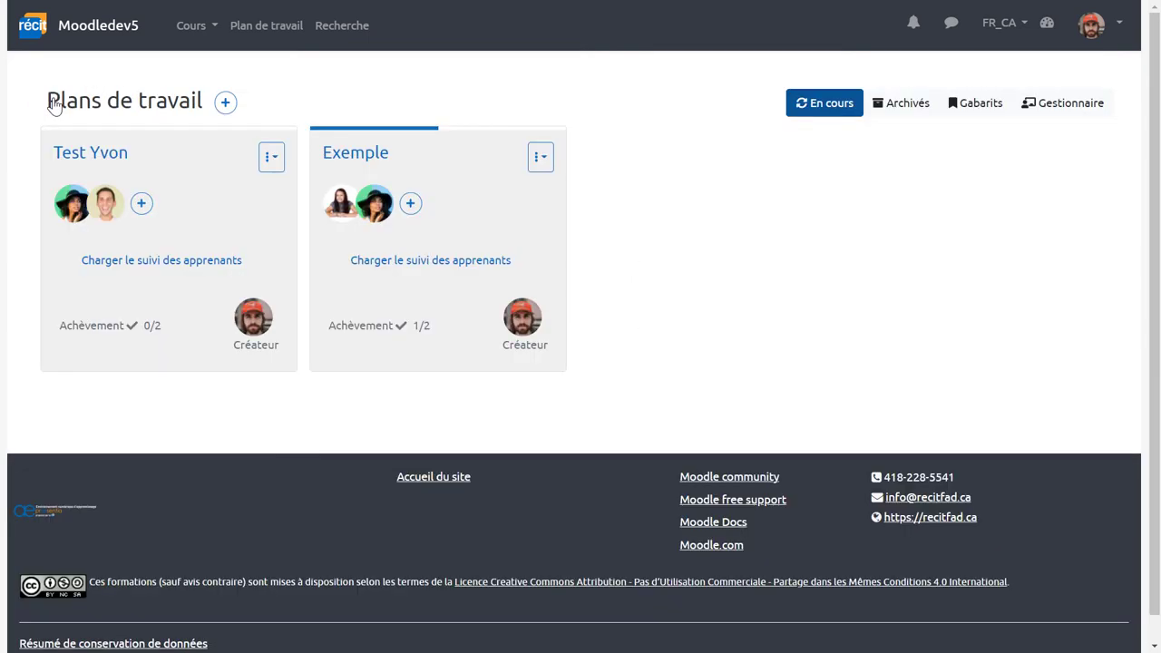
pyautogui.click(381, 264)
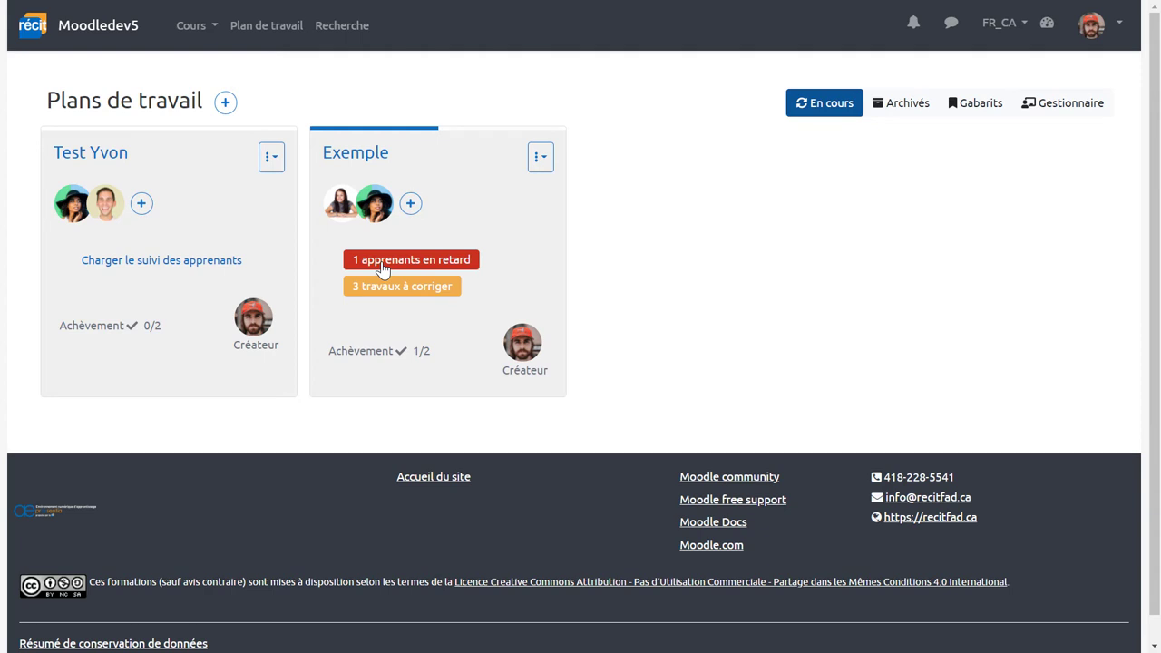
# Open the Exemple plan and examine the completion progress of the Retour de stage and Test circuit électrique activities.
pyautogui.click(350, 158)
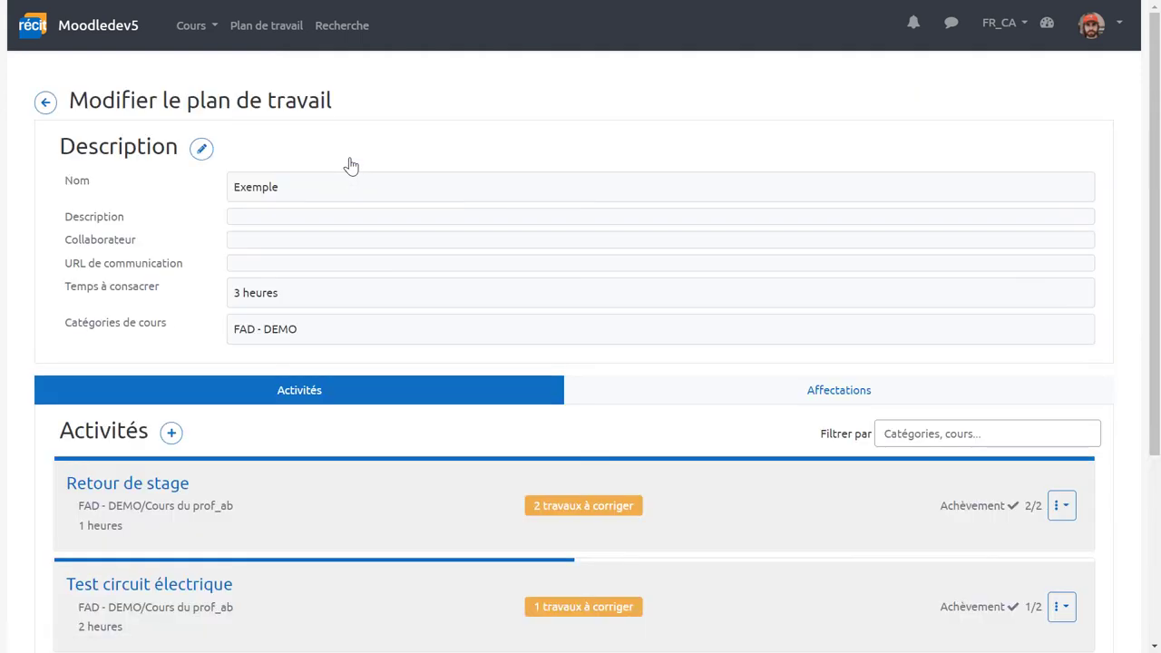
pyautogui.scroll(-2, 218, 343)
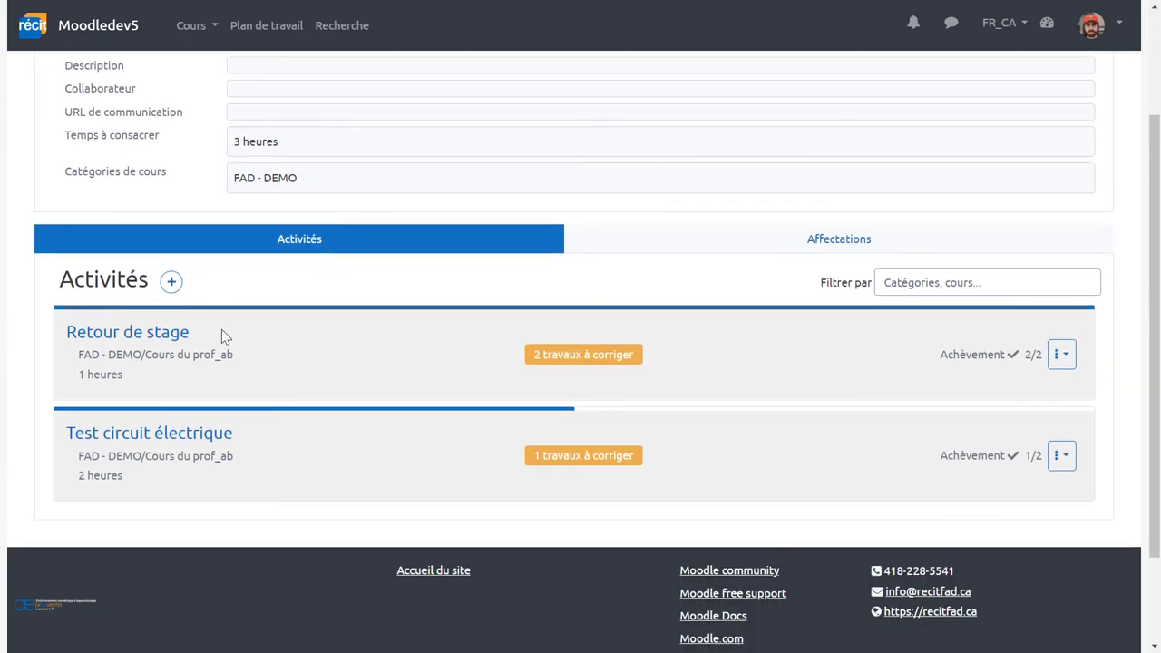
pyautogui.click(806, 243)
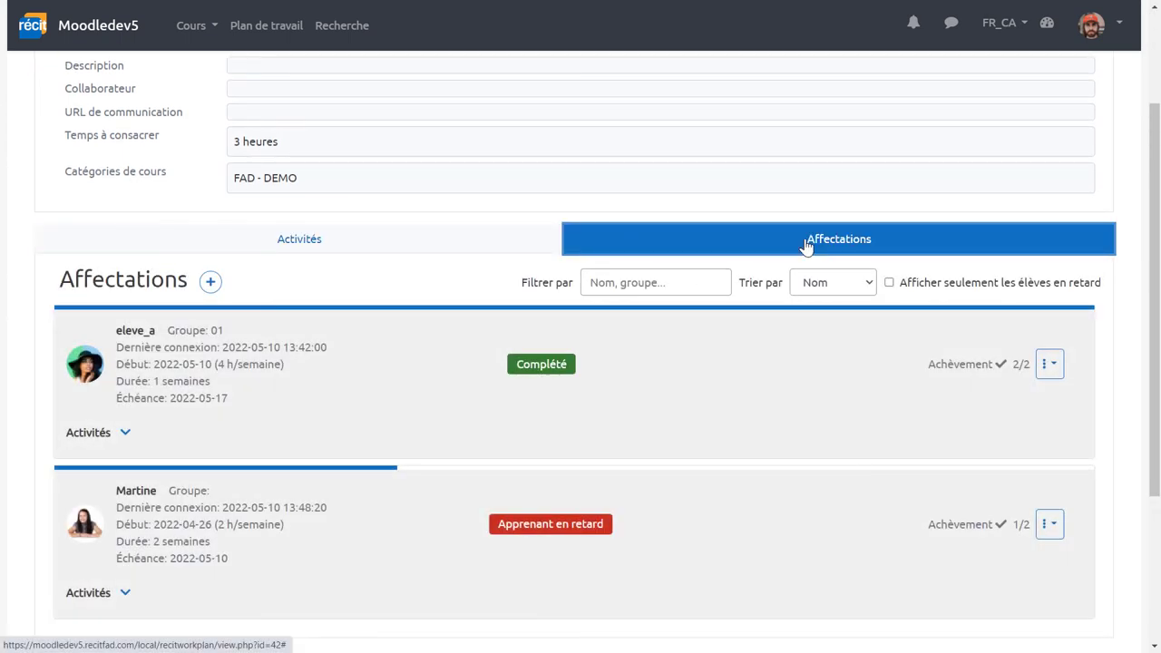
pyautogui.click(345, 241)
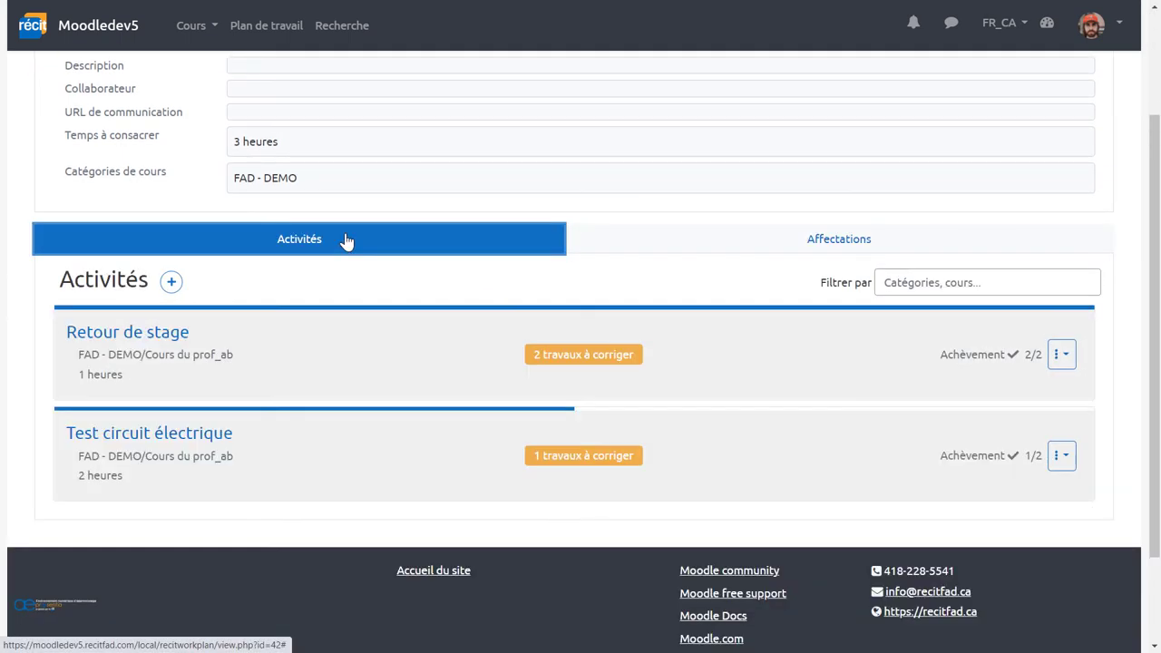
pyautogui.scroll(-1, 346, 242)
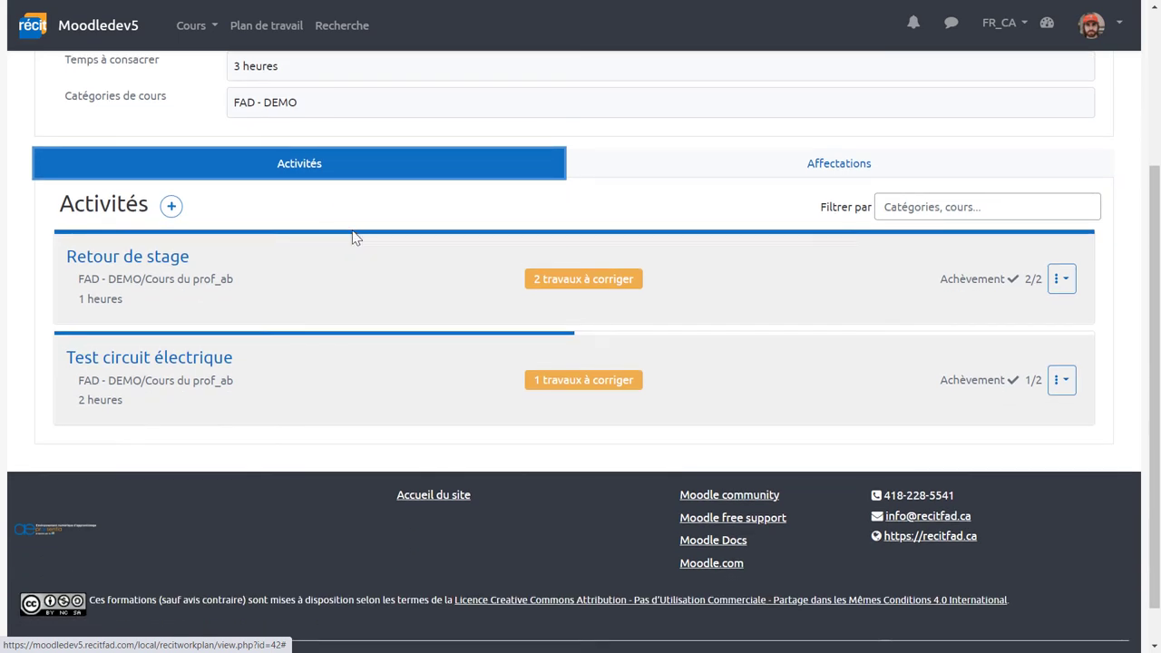
pyautogui.moveTo(354, 235)
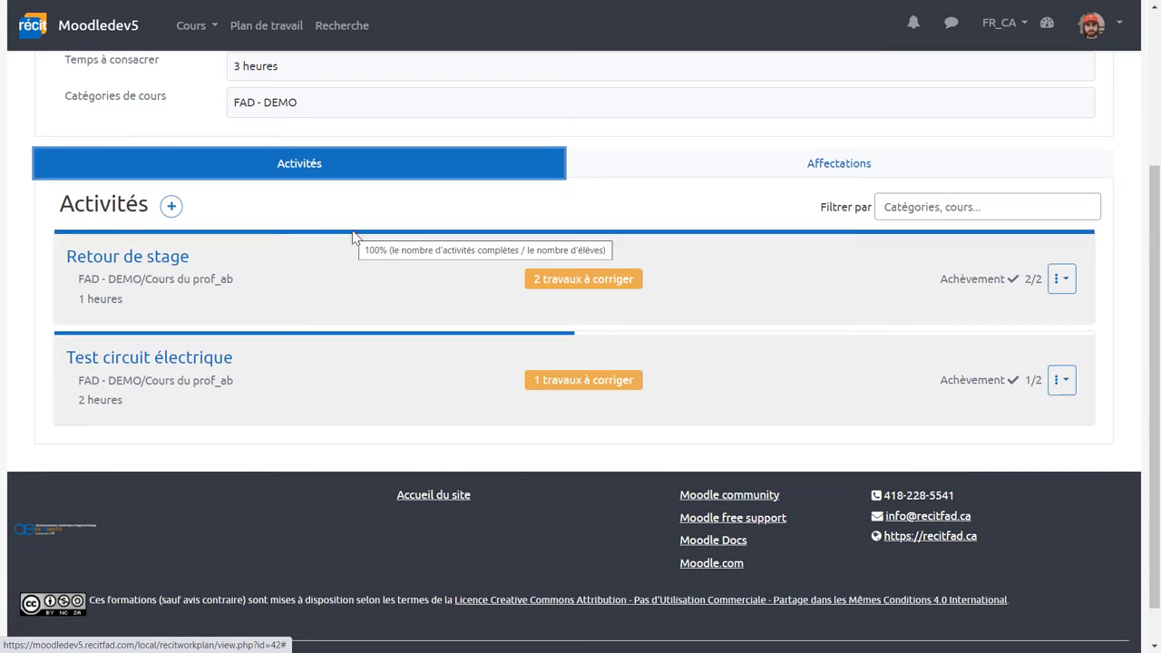
pyautogui.moveTo(317, 339)
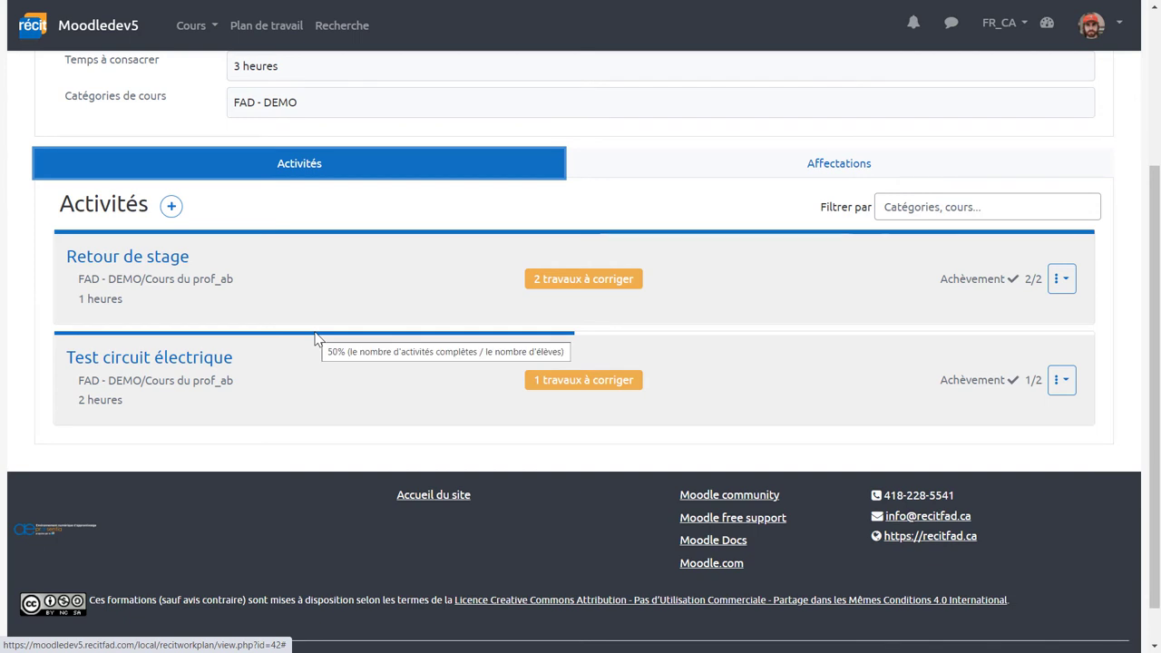
# Examine the learners' progress in the plan's assignments and expand the late learner's activities to check each one's status.
pyautogui.click(820, 161)
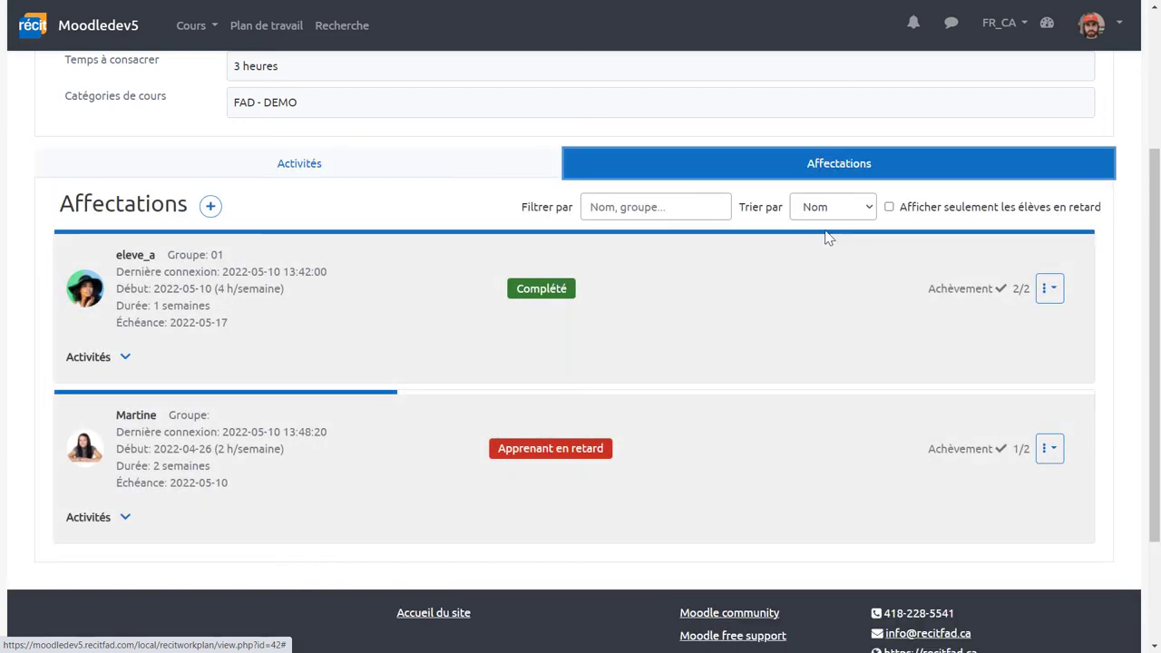
pyautogui.moveTo(827, 237)
pyautogui.moveTo(1009, 446); pyautogui.dragTo(1031, 449)
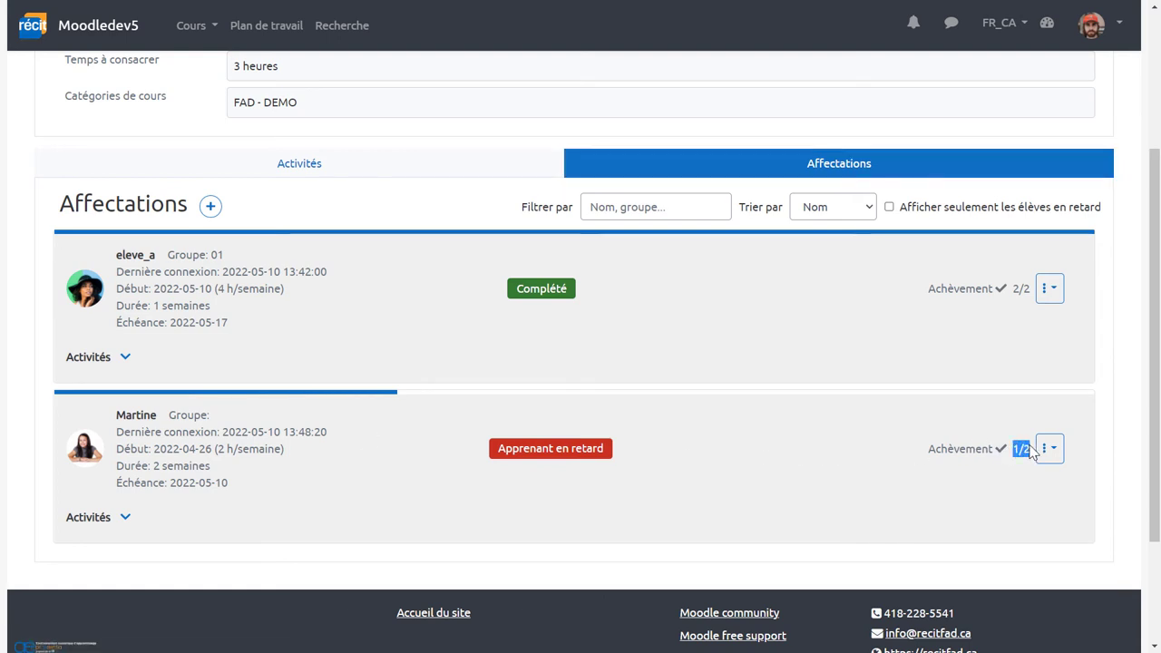
pyautogui.click(396, 473)
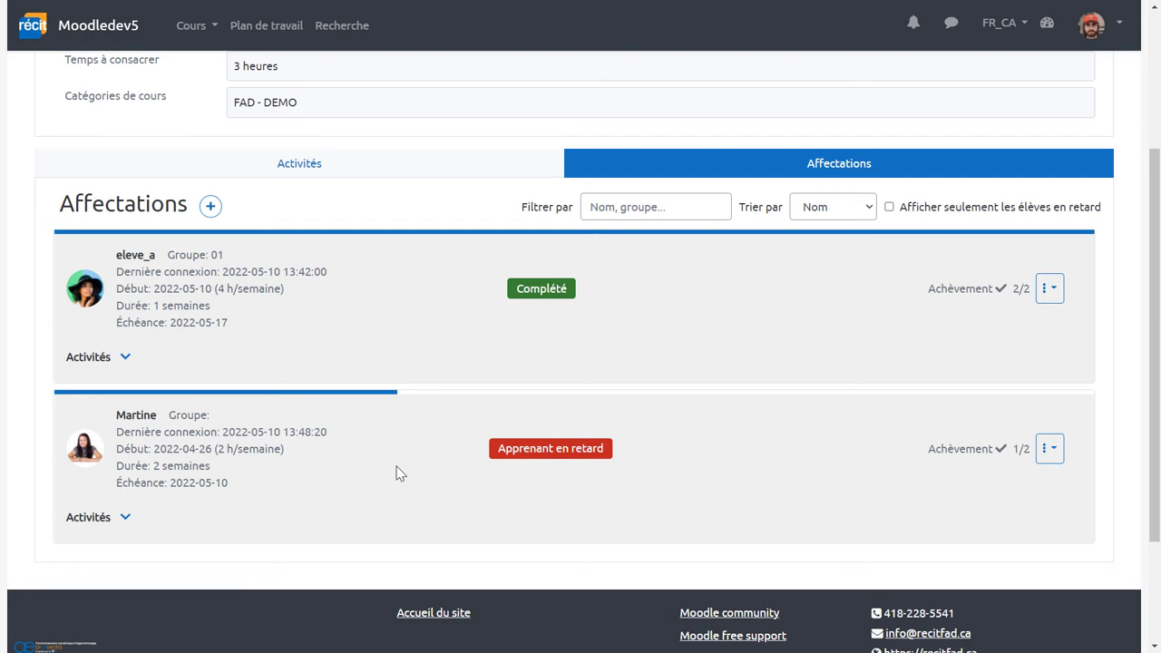
pyautogui.click(127, 519)
pyautogui.scroll(-1, 266, 451)
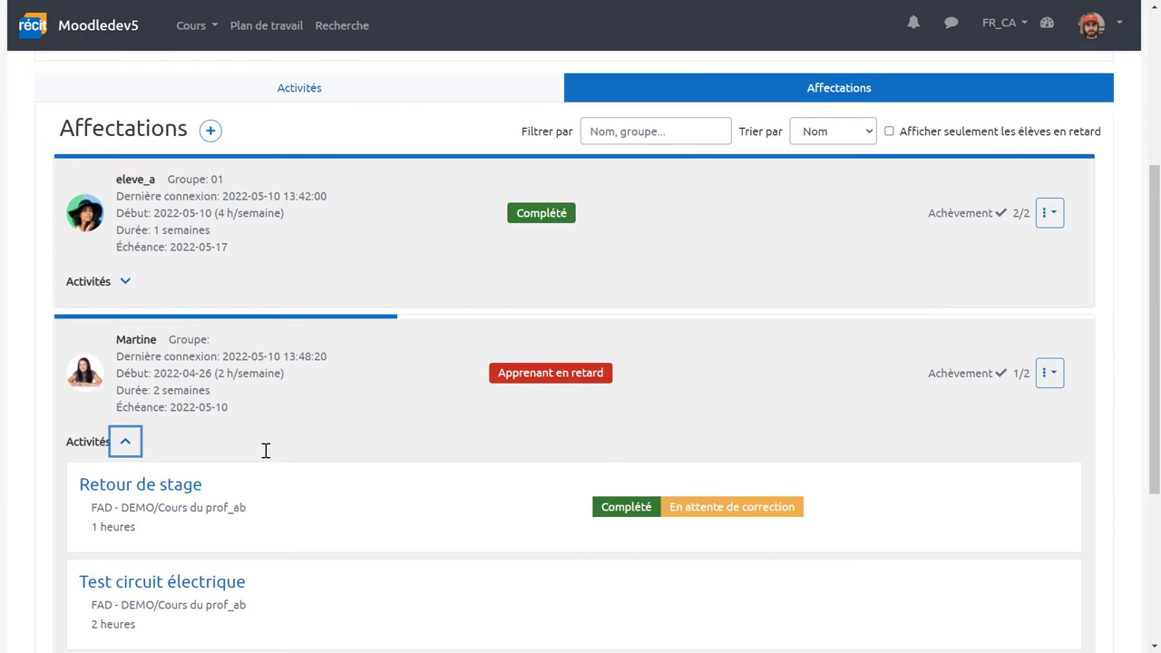
pyautogui.scroll(-1, 266, 451)
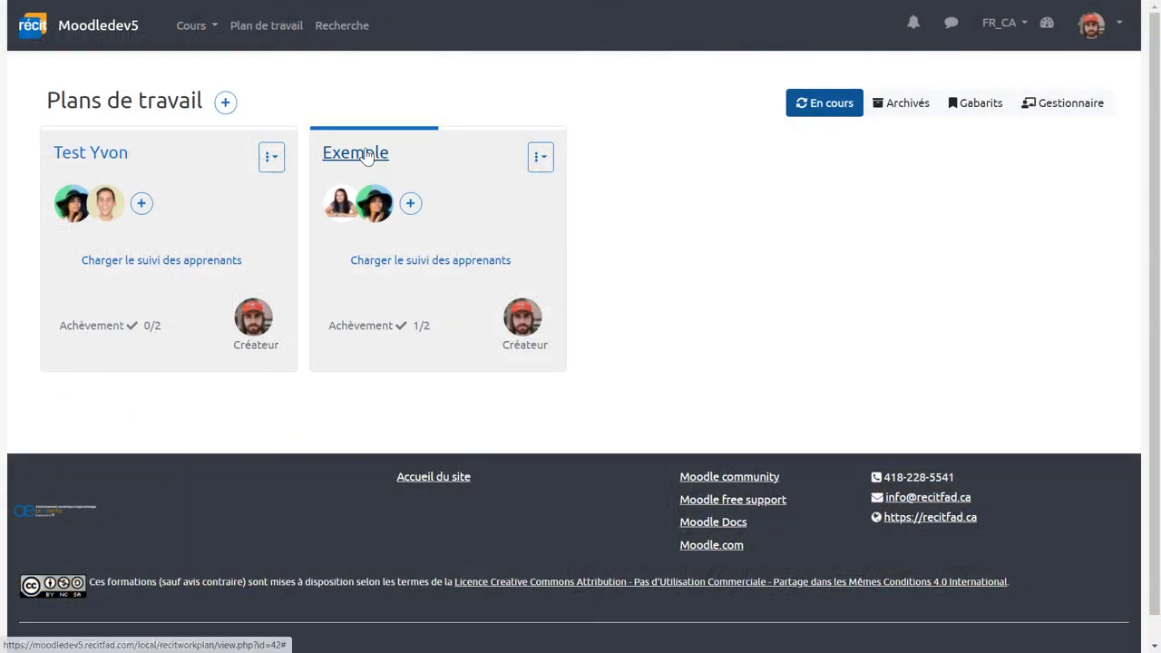
# Reopen the Exemple plan from the plan list and set the Retour de stage activity's time to 2 hours.
pyautogui.click(366, 156)
pyautogui.scroll(-3, 476, 239)
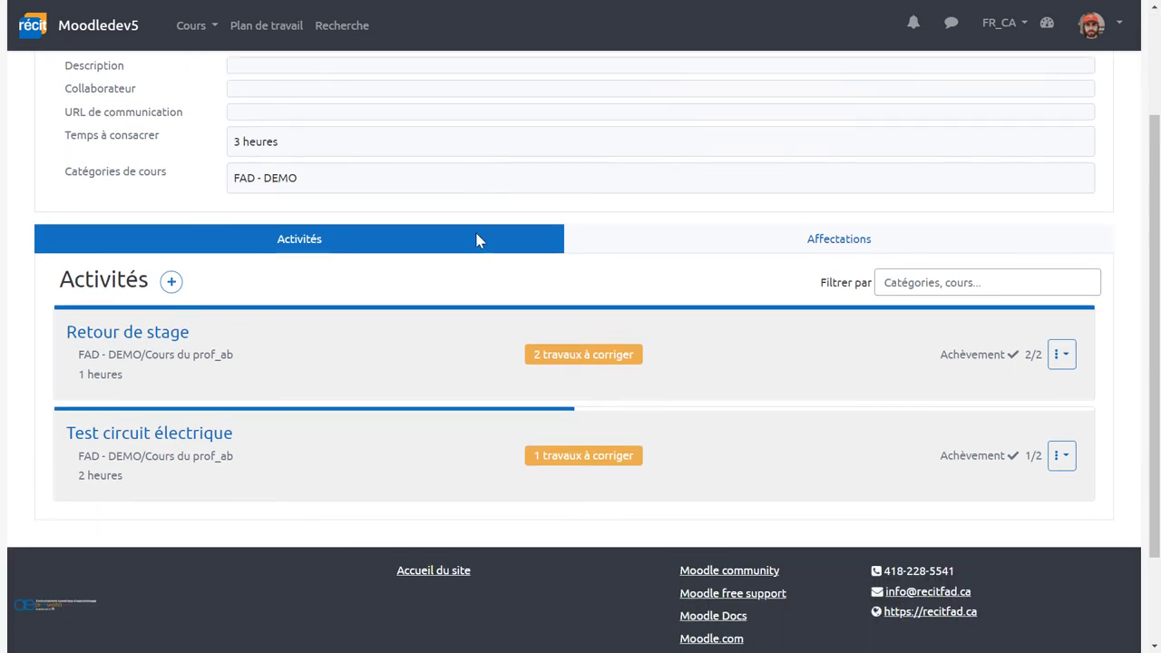
pyautogui.click(346, 241)
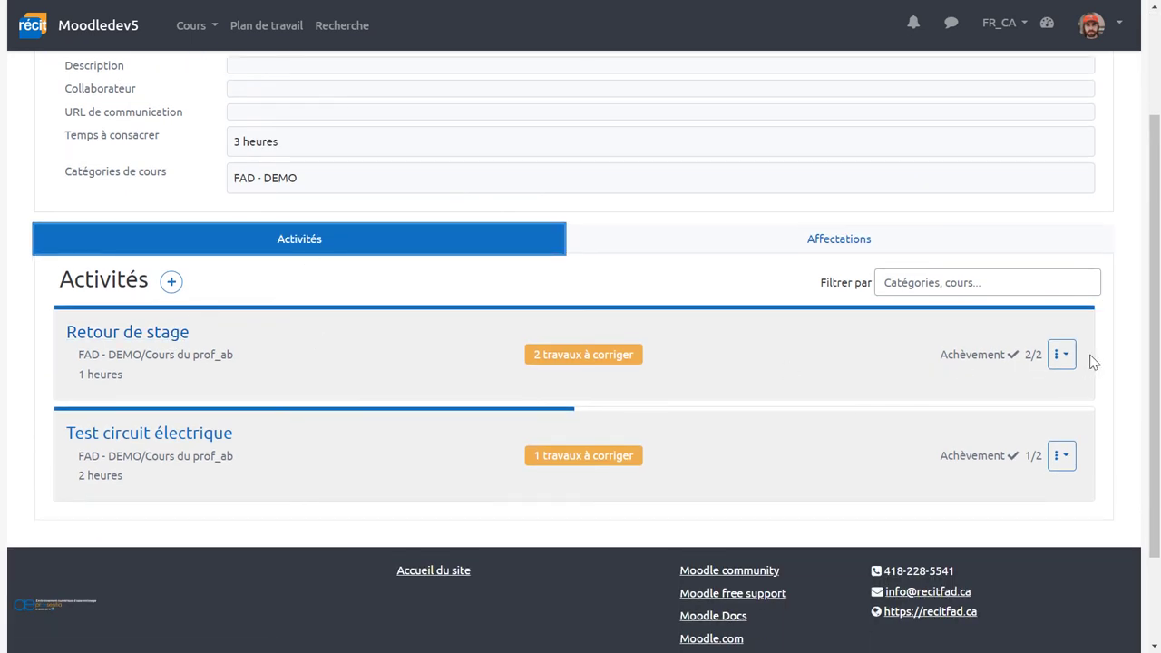
pyautogui.click(1061, 355)
pyautogui.click(1023, 388)
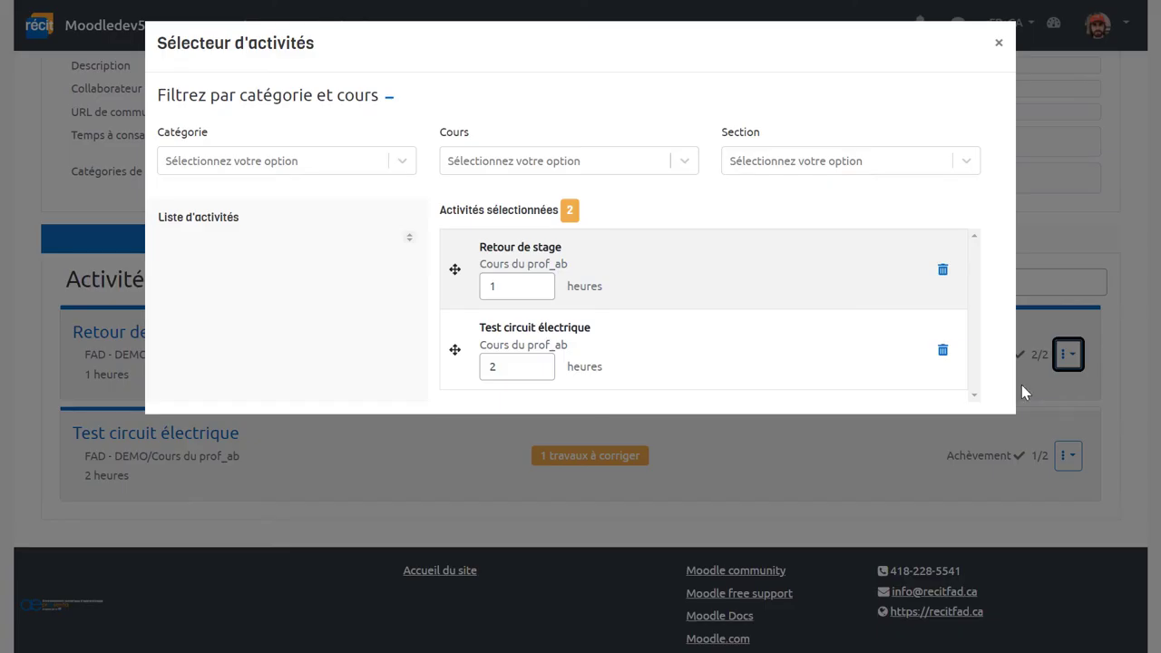
pyautogui.click(493, 288)
pyautogui.doubleClick(500, 286)
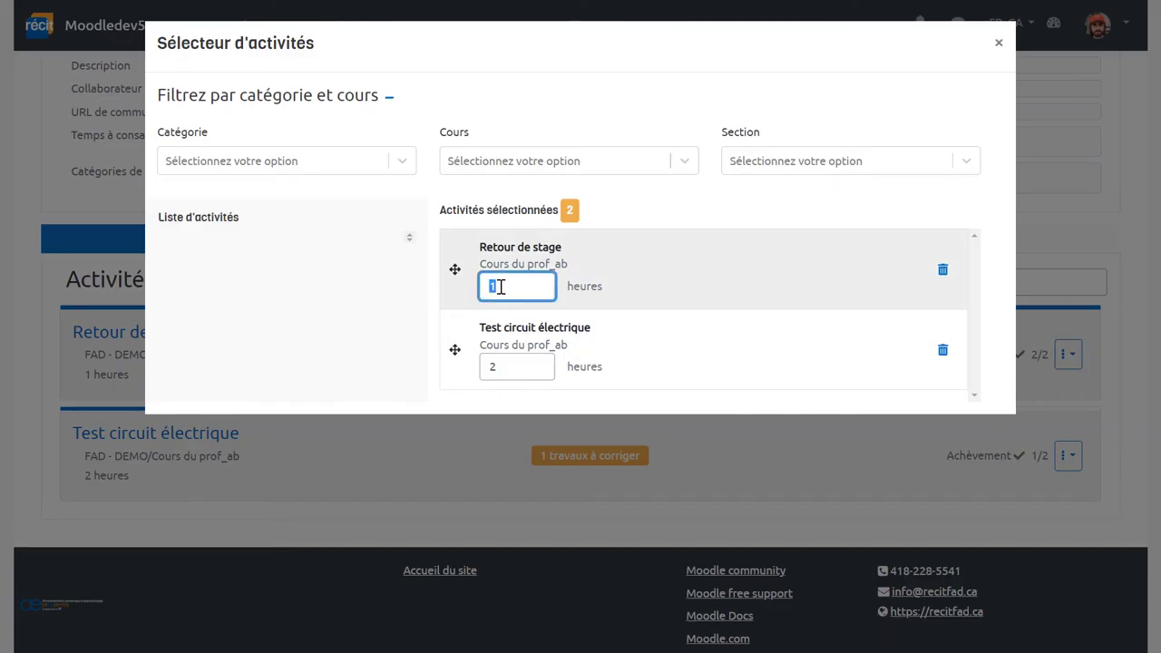
pyautogui.write('2')
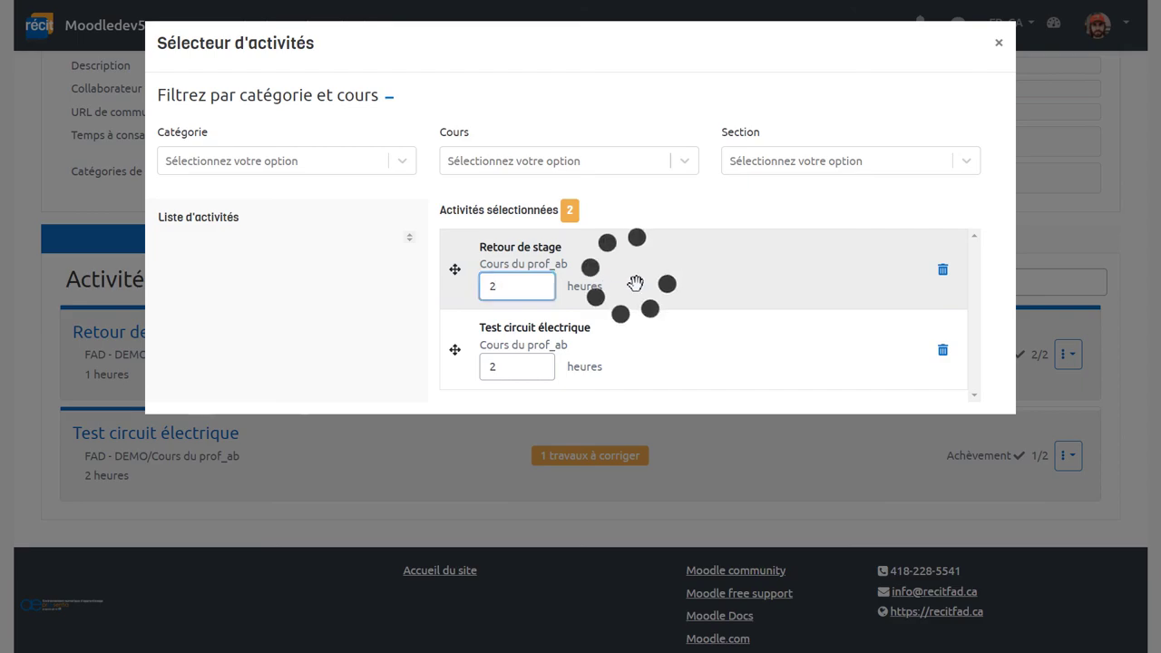
pyautogui.click(998, 43)
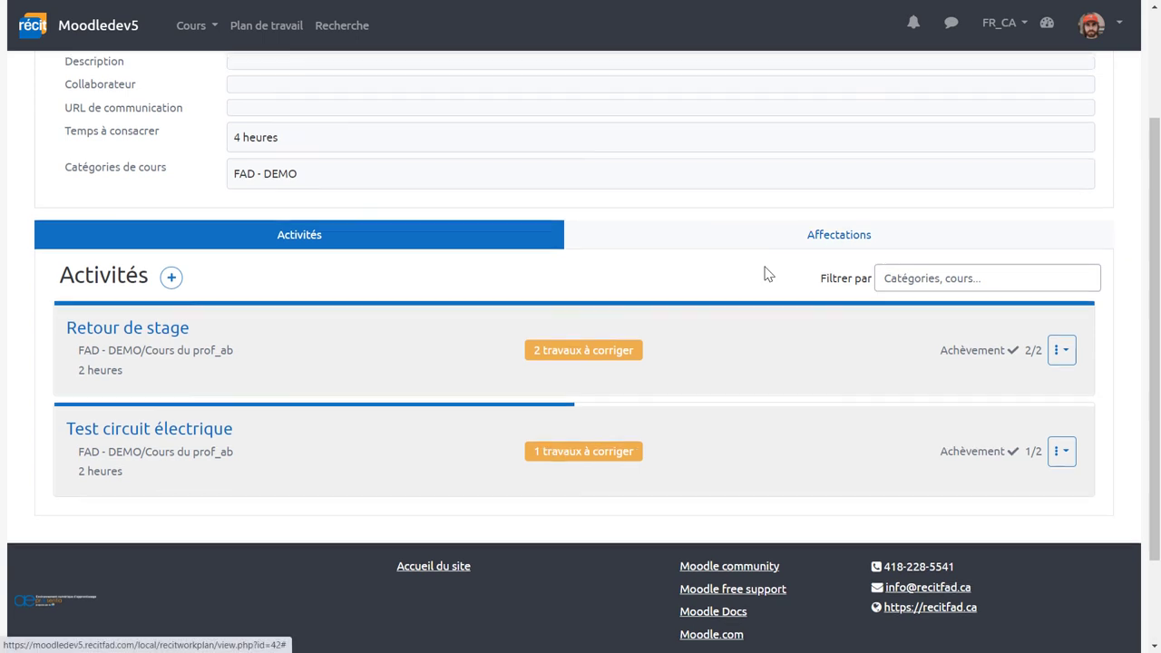
# Edit the late learner's assignment and set its start date to 2022-04-28.
pyautogui.scroll(-1, 765, 272)
pyautogui.click(801, 172)
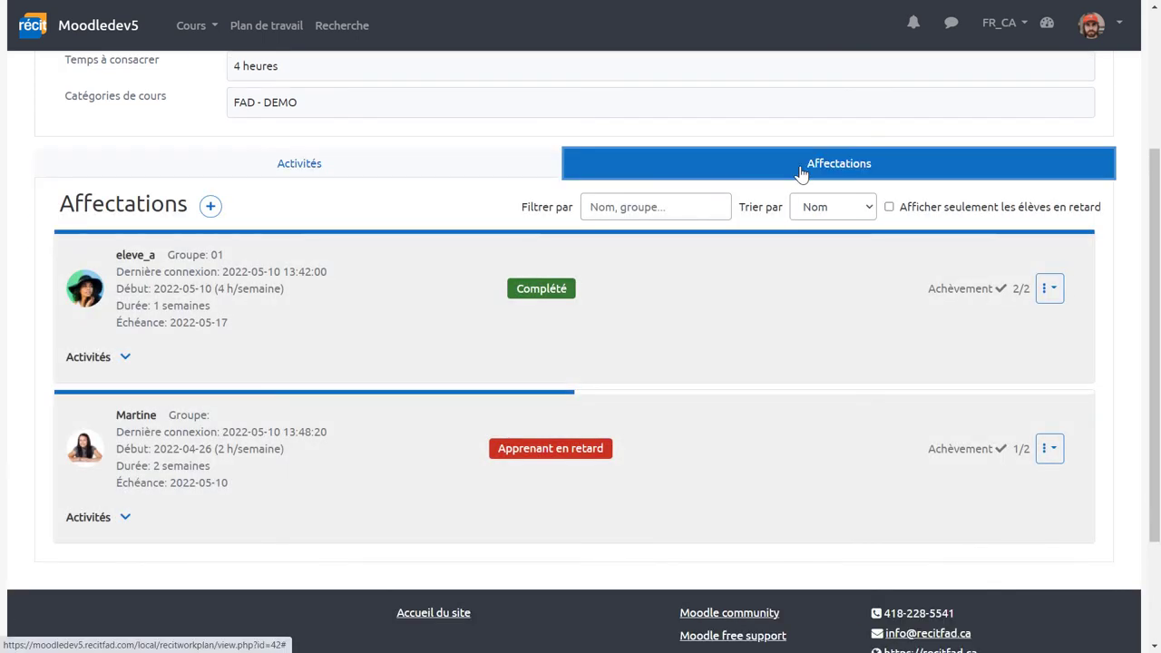
pyautogui.click(1048, 448)
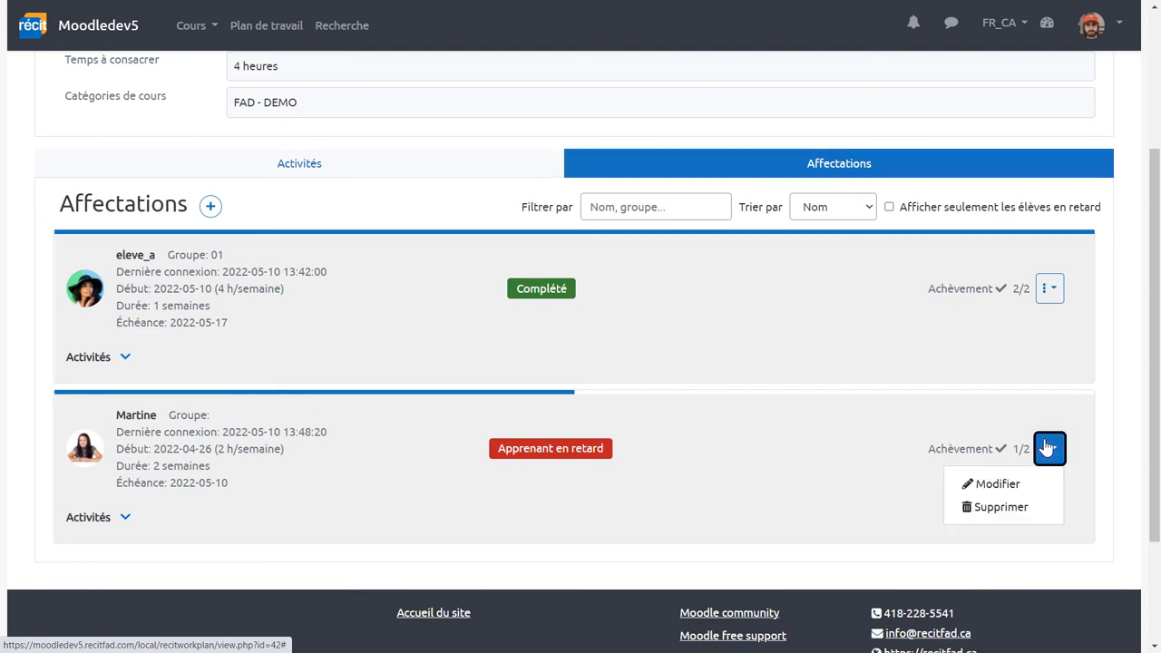
pyautogui.click(977, 487)
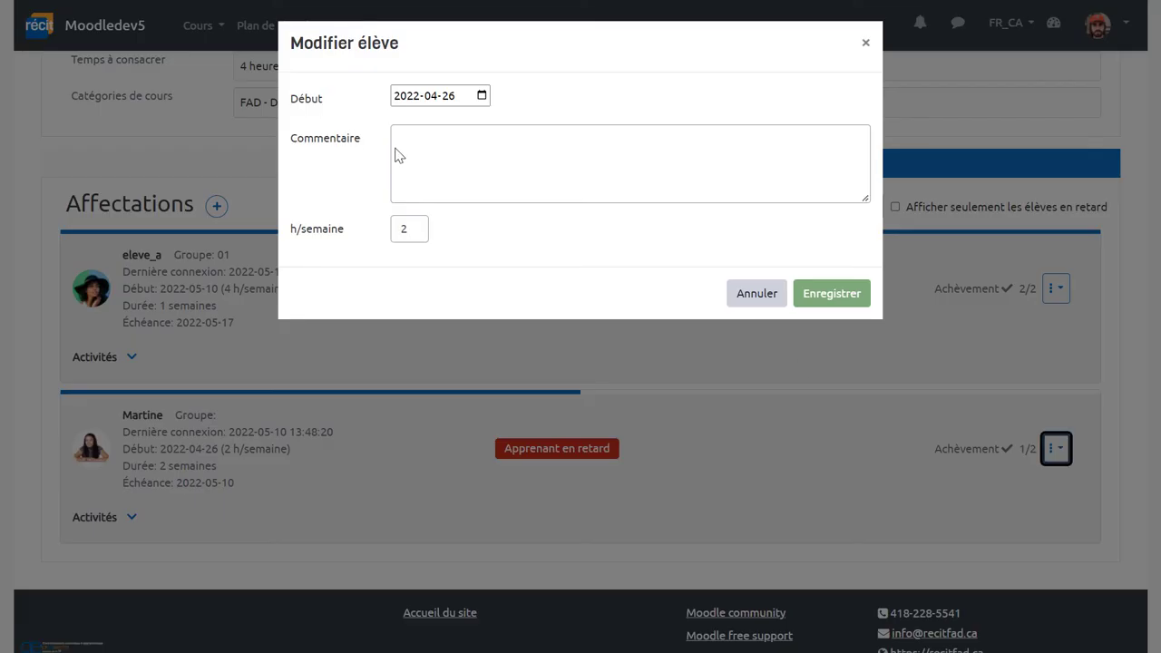
pyautogui.click(481, 96)
pyautogui.click(483, 96)
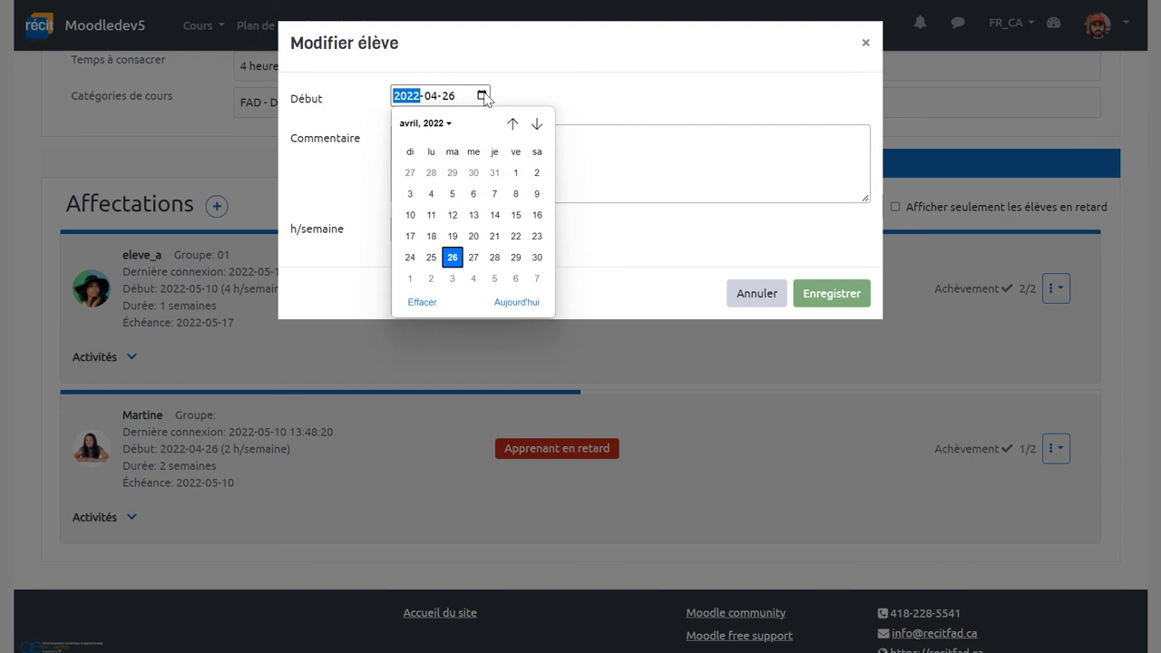
pyautogui.click(494, 259)
# Set the late learner's pace to 1.5 hours per week and save the assignment.
pyautogui.doubleClick(417, 232)
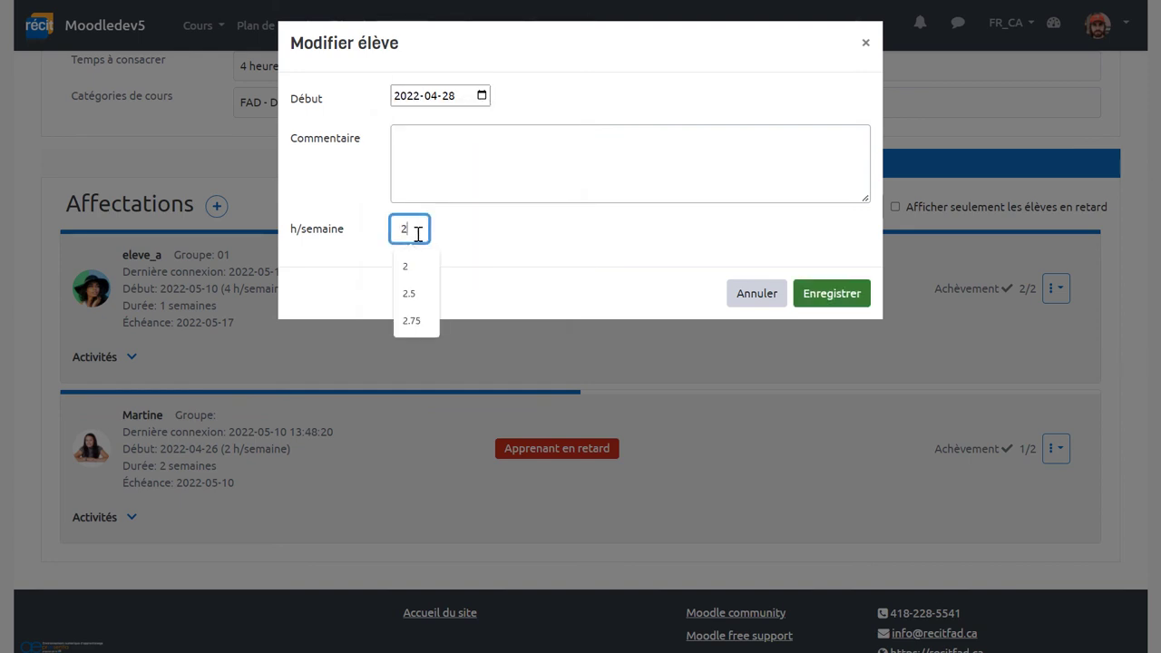
pyautogui.write('1.5')
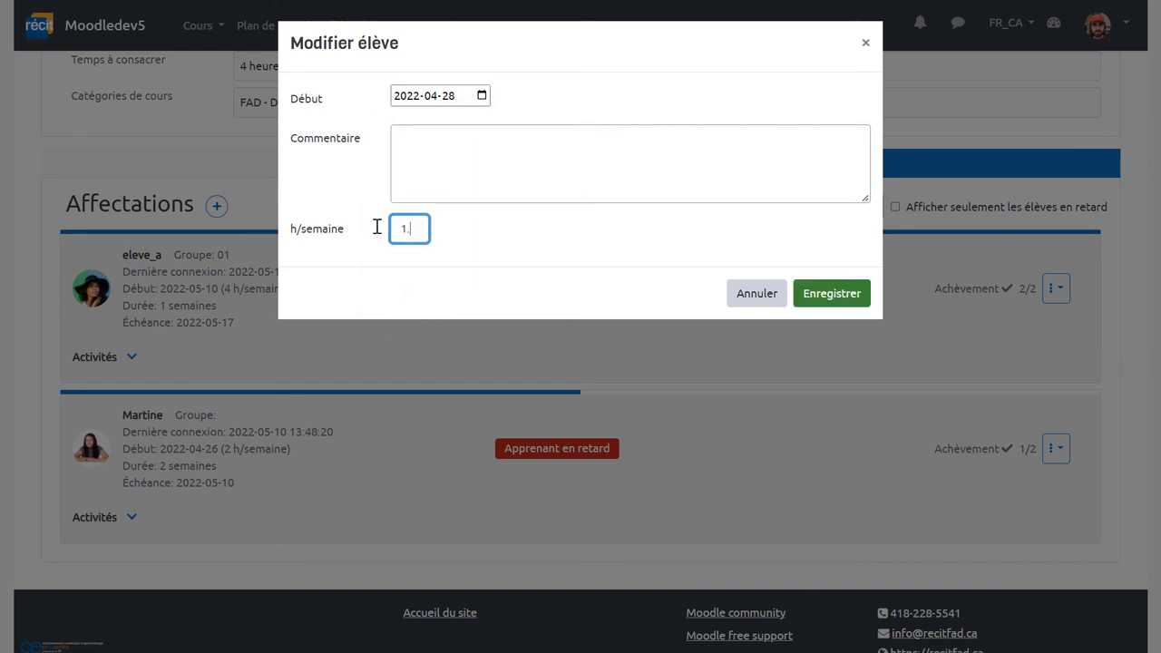
pyautogui.click(482, 238)
pyautogui.click(819, 299)
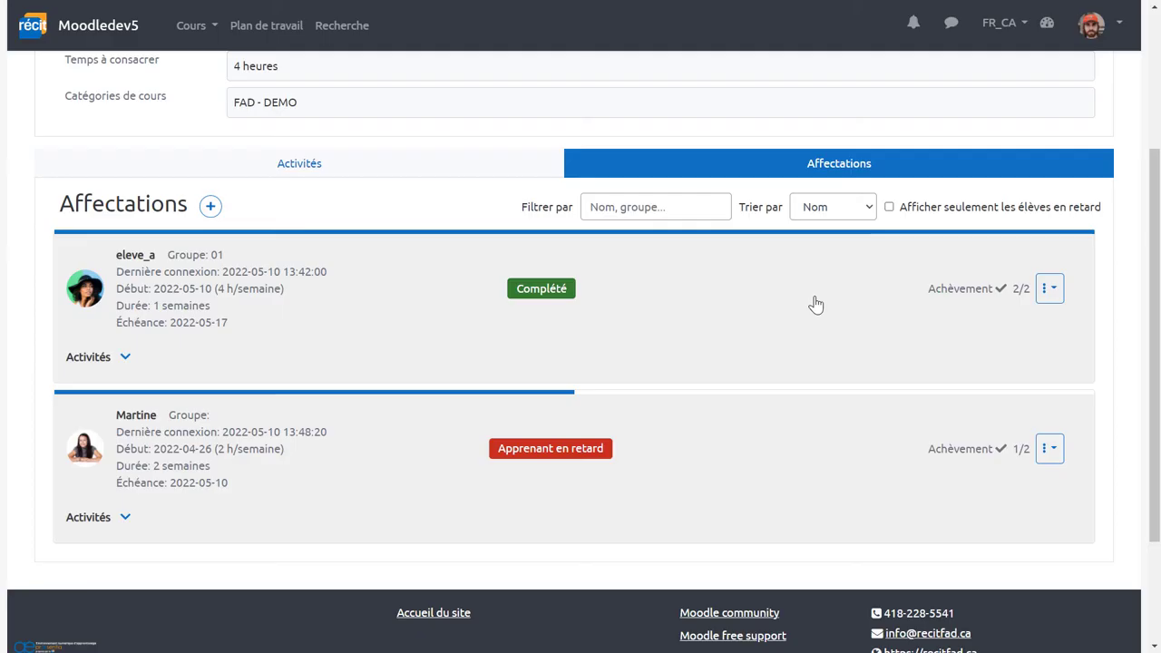